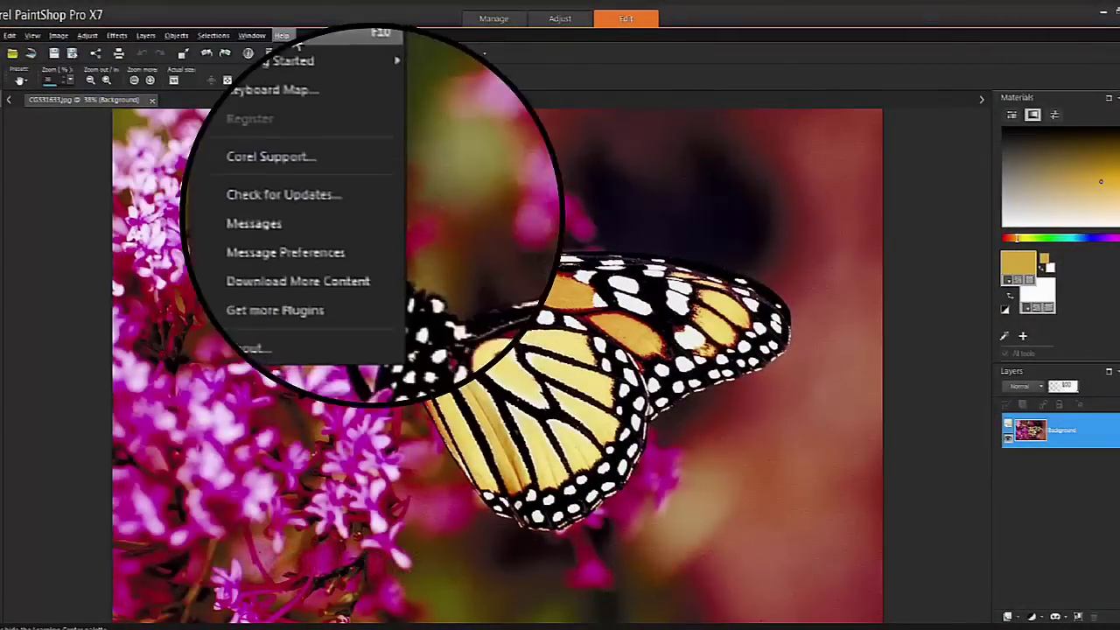
# Show the Learning Center palette from the Help menu beside the butterfly photo.
pyautogui.click(324, 115)
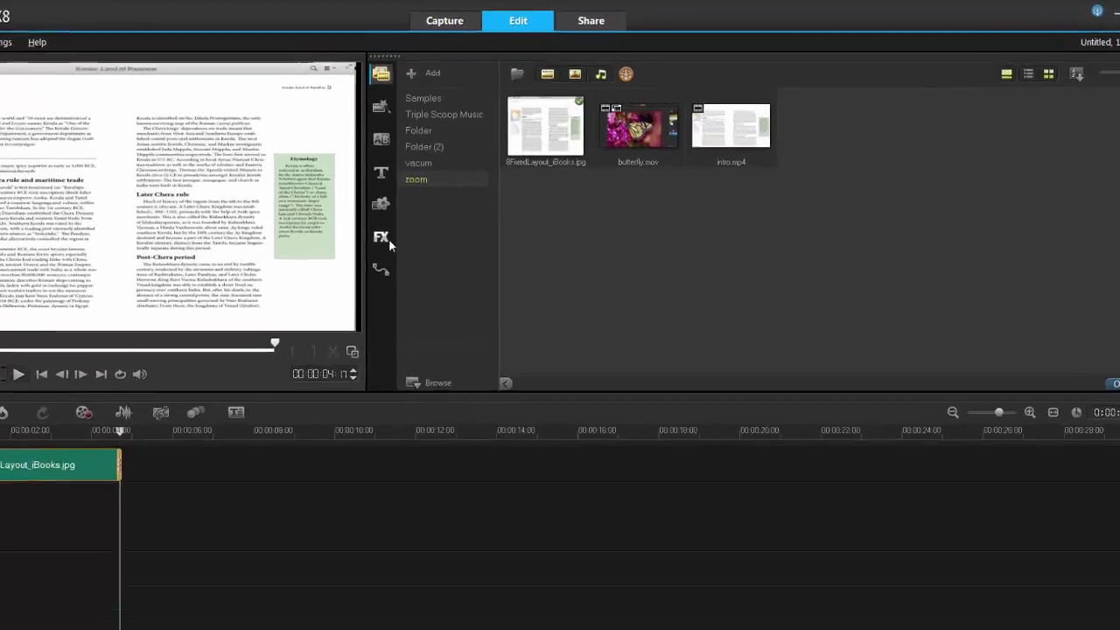
# Apply the Magnifying Glass filter to the 8FixedLayout_iBooks.jpg clip and open its Options.
pyautogui.click(458, 211)
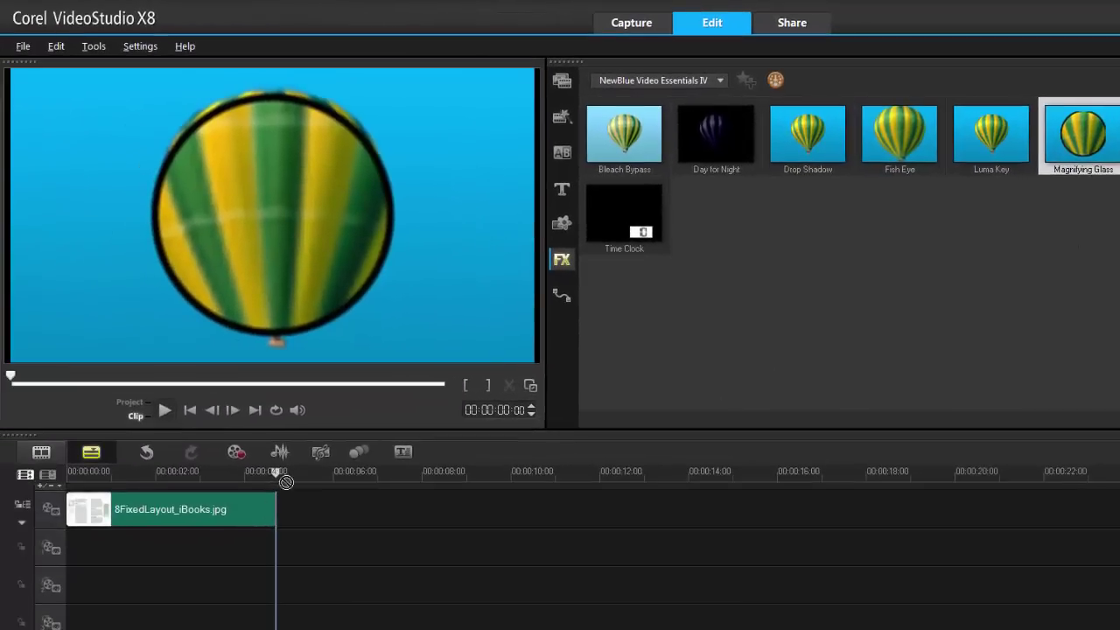
pyautogui.moveTo(749, 197); pyautogui.dragTo(254, 496)
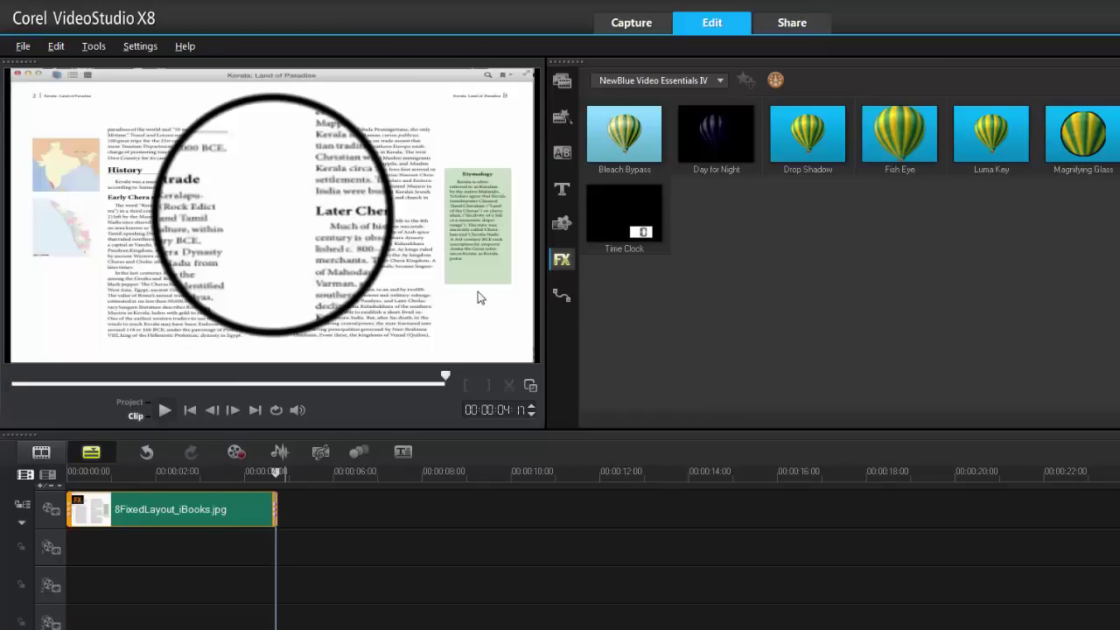
pyautogui.doubleClick(245, 500)
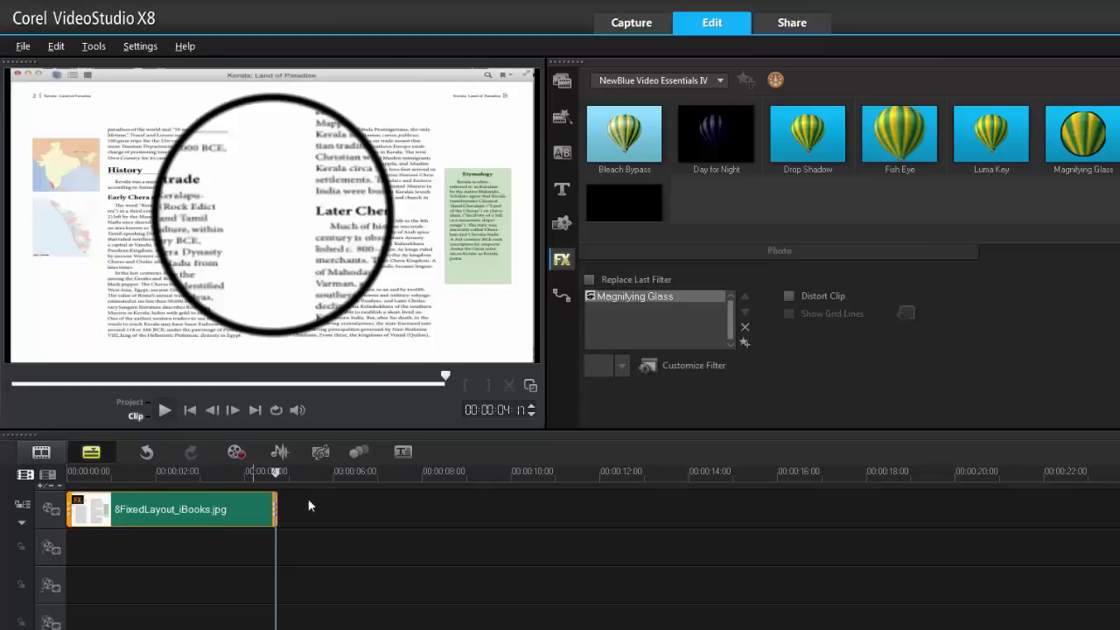
# Disable Use Keyframes and set the lens to Magnify 1.0, Width 3.2, Feather 0.0.
pyautogui.click(689, 365)
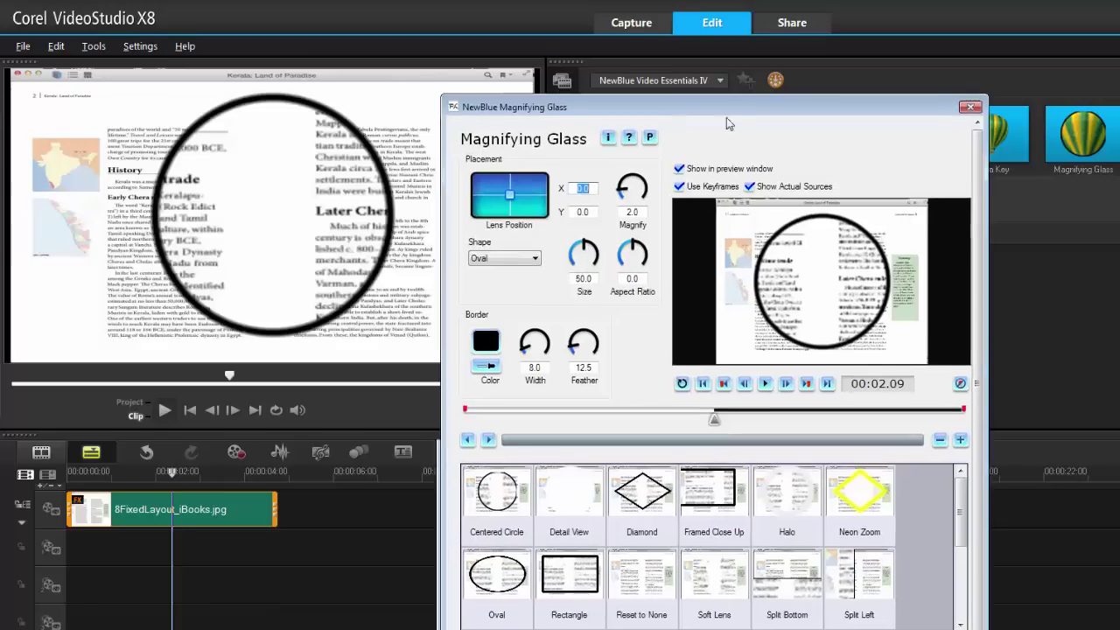
pyautogui.moveTo(726, 117); pyautogui.dragTo(822, 78)
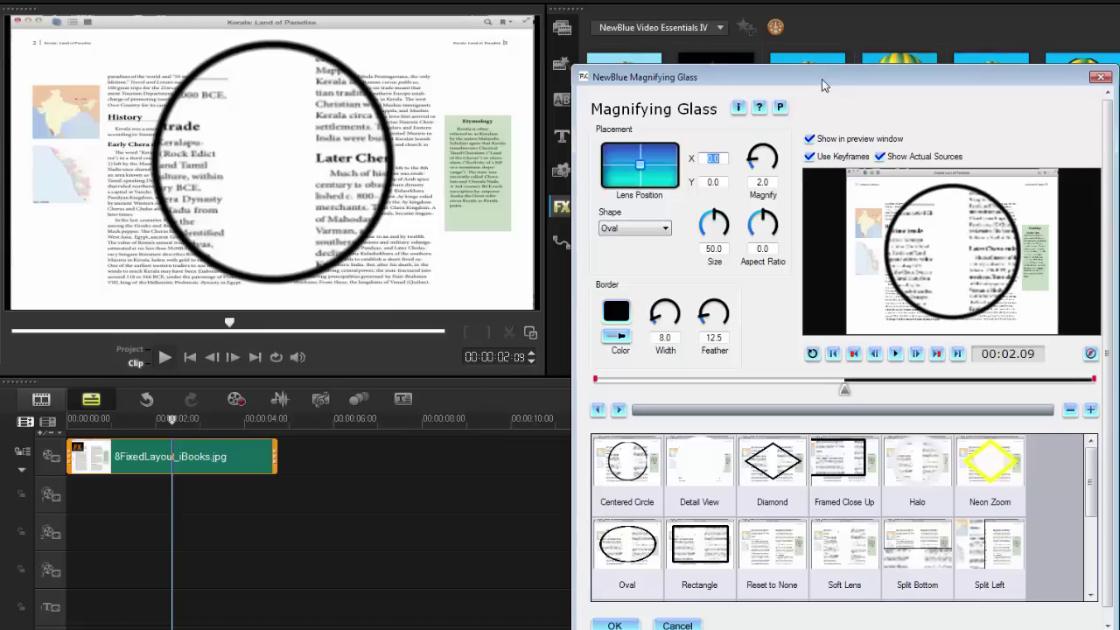
pyautogui.click(810, 155)
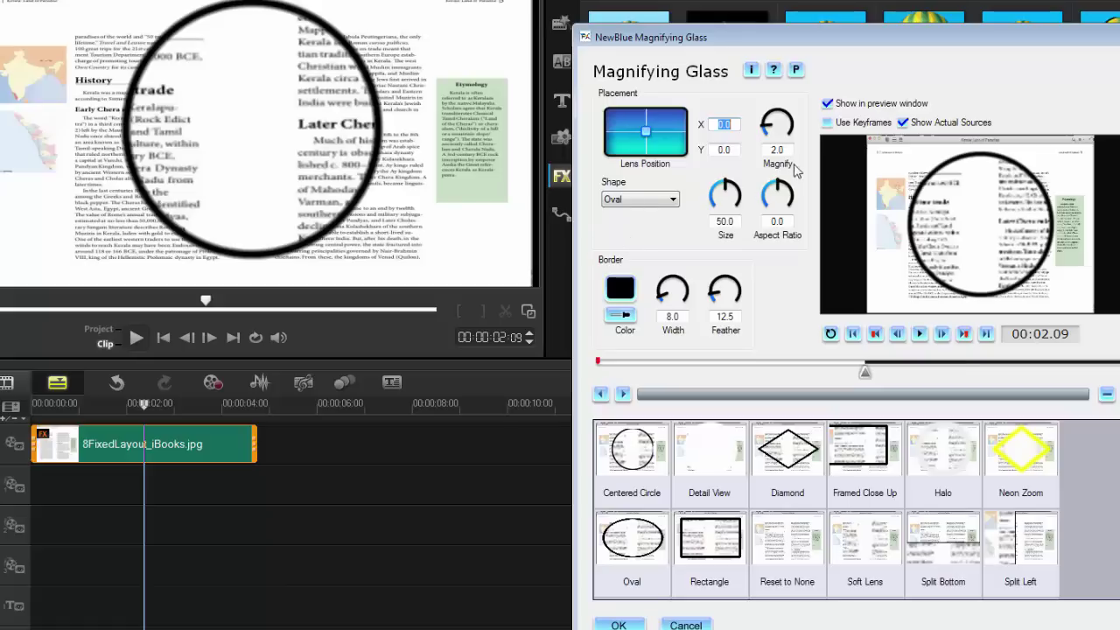
pyautogui.moveTo(772, 143); pyautogui.dragTo(770, 149)
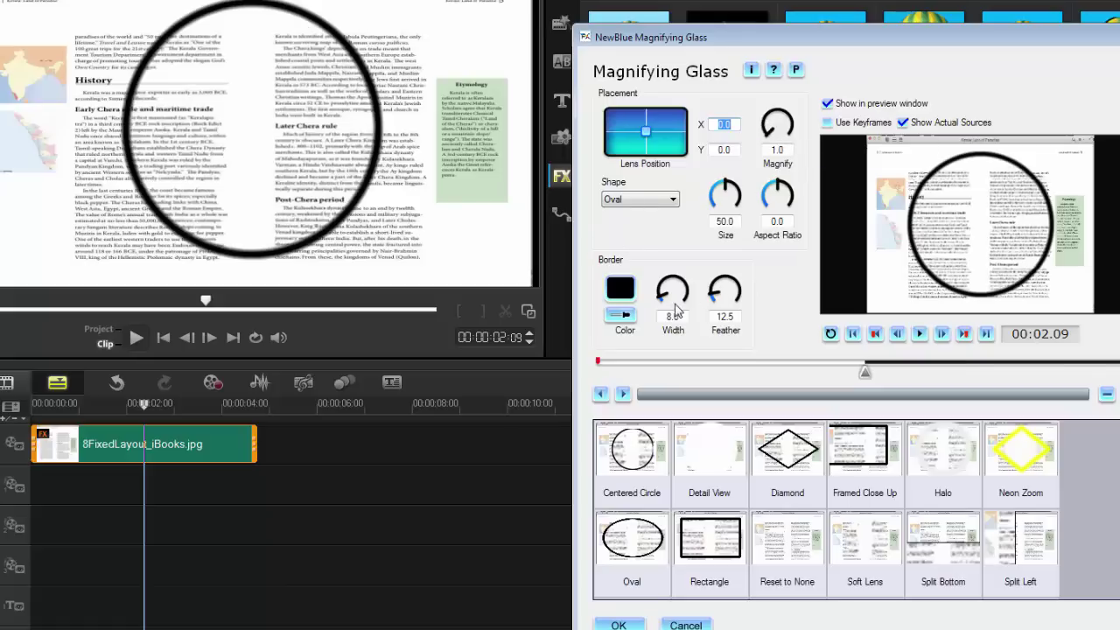
pyautogui.moveTo(670, 308); pyautogui.dragTo(665, 307)
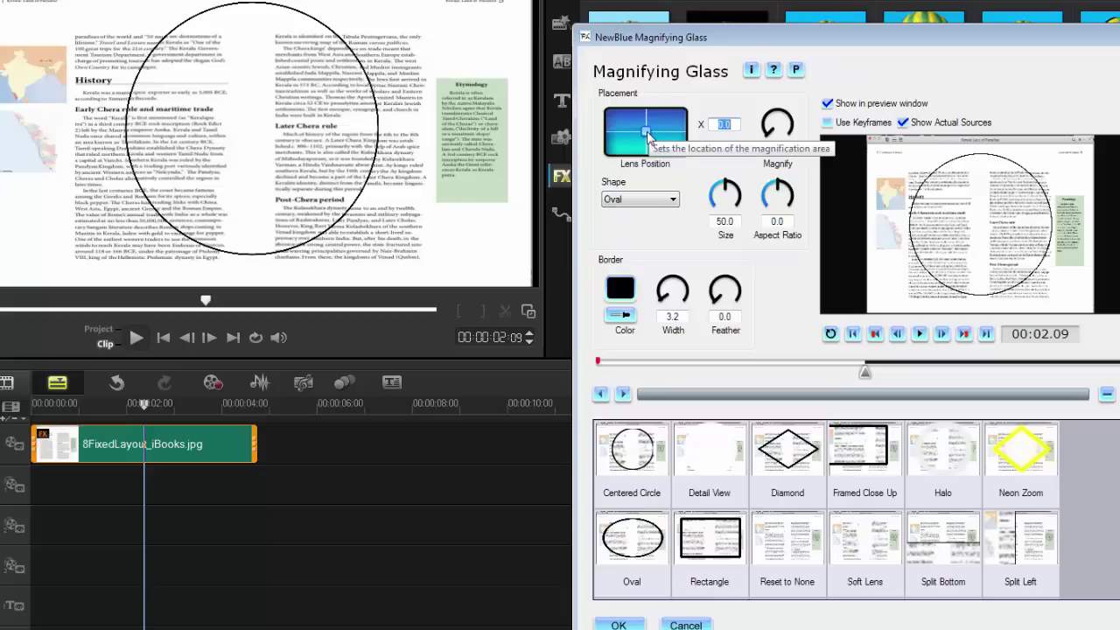
# Reshape the lens into a rectangle, size 34.2, aspect ratio -53.6, over the Later Chera rule section.
pyautogui.moveTo(651, 130); pyautogui.dragTo(652, 139)
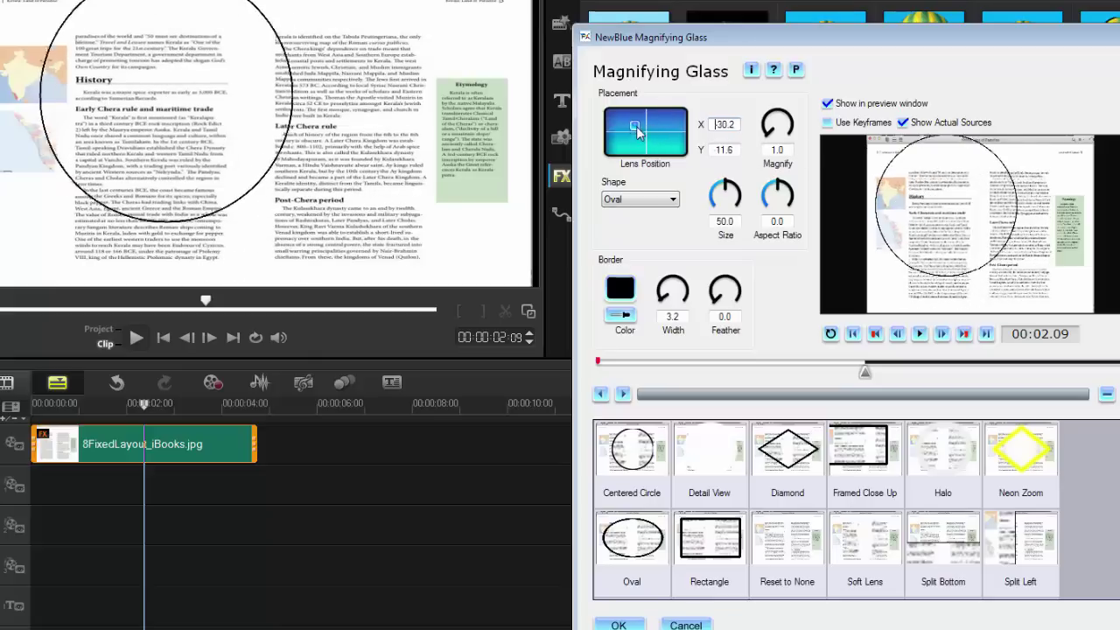
pyautogui.moveTo(652, 138); pyautogui.dragTo(643, 135)
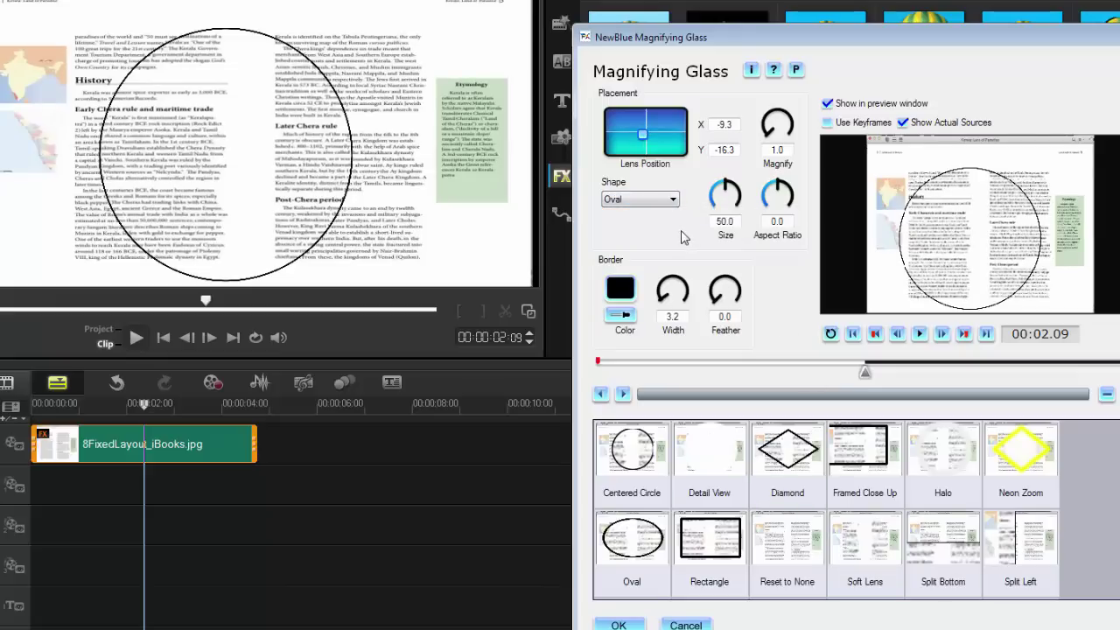
pyautogui.click(672, 199)
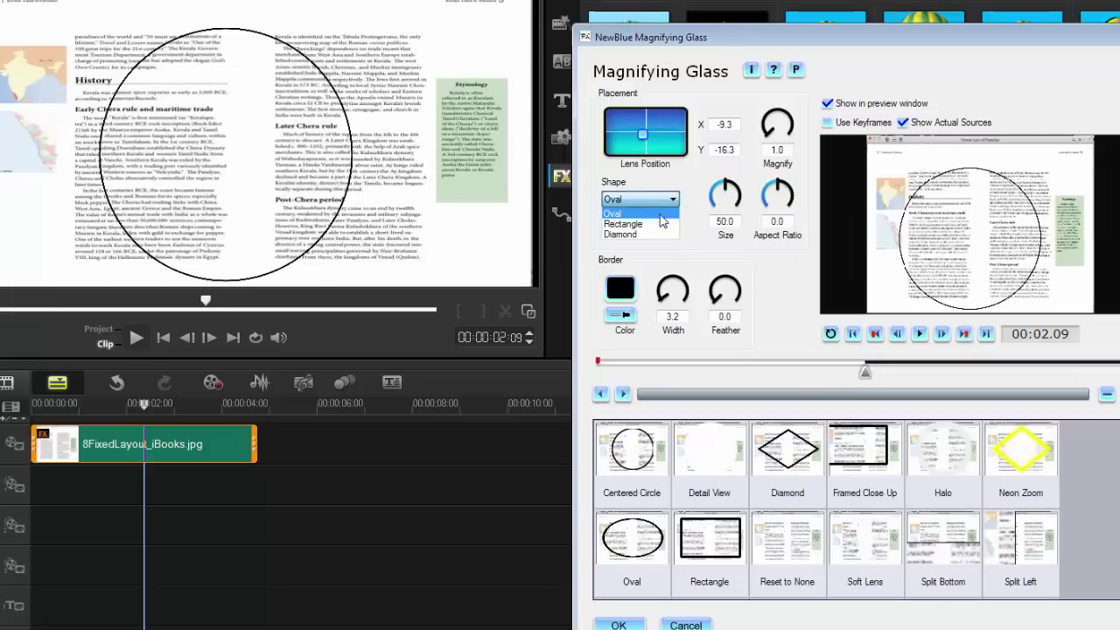
pyautogui.click(661, 223)
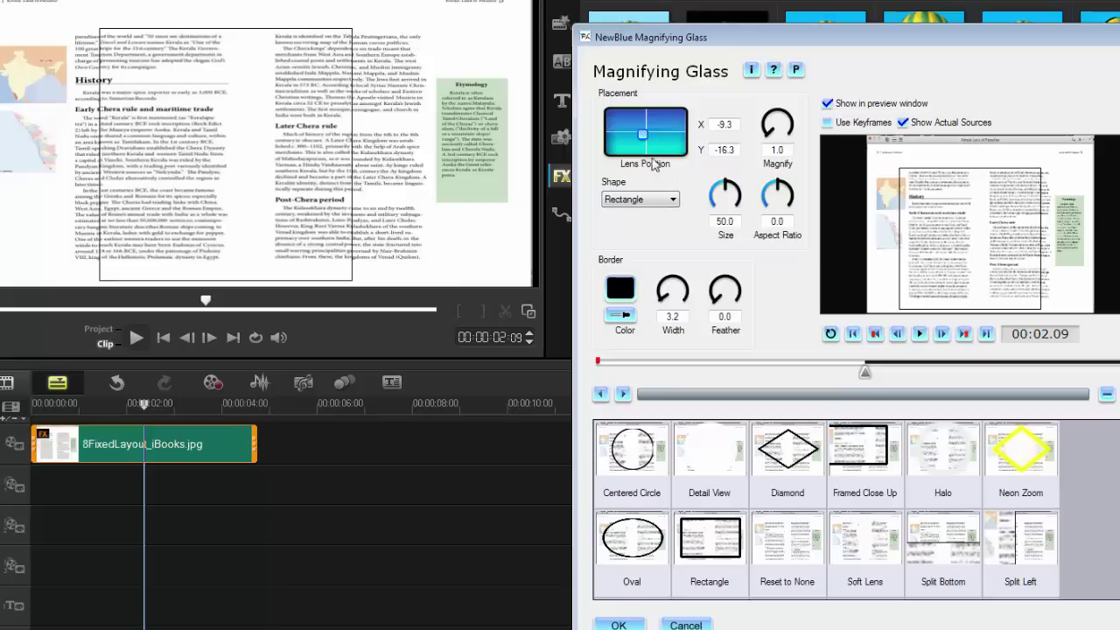
pyautogui.moveTo(646, 137); pyautogui.dragTo(659, 133)
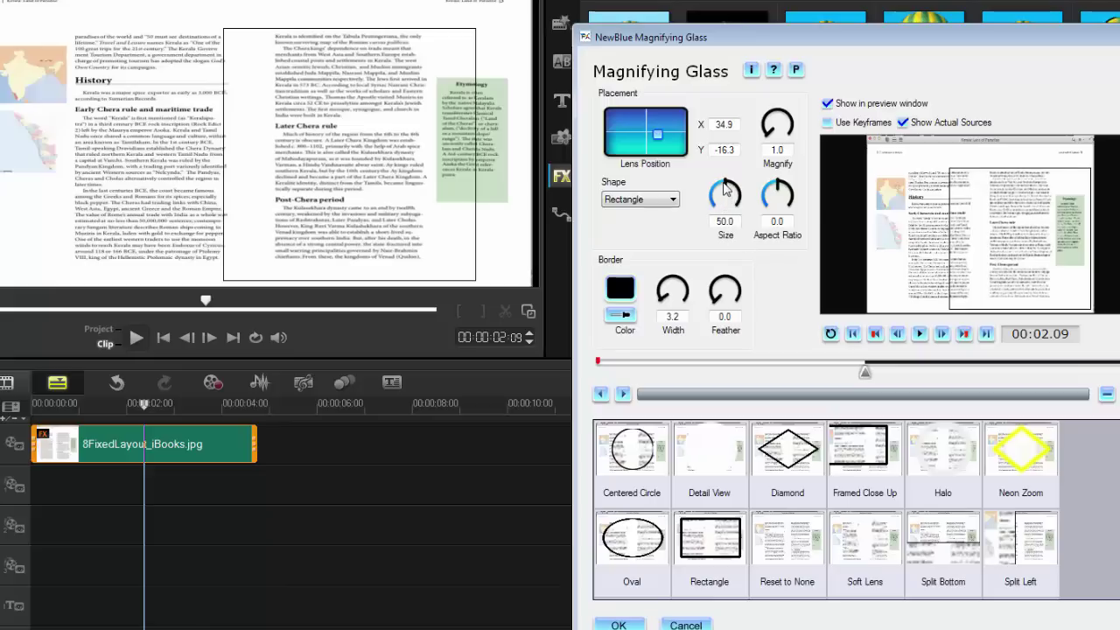
pyautogui.moveTo(727, 193)
pyautogui.mouseDown()
pyautogui.moveTo(774, 190)
pyautogui.moveTo(761, 198)
pyautogui.mouseUp()
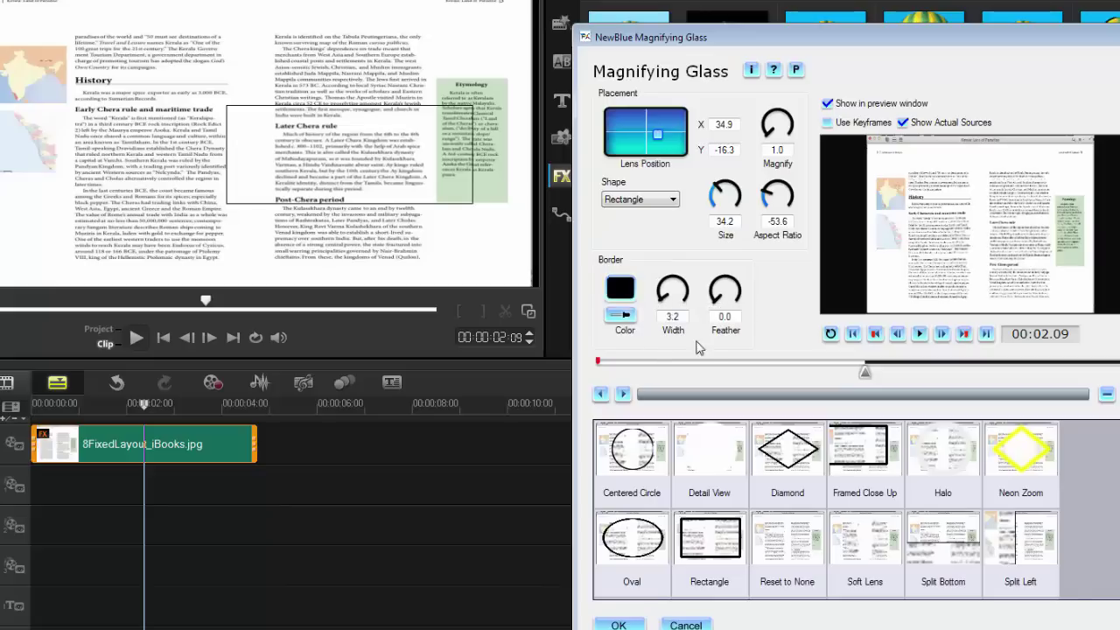
# Raise the rectangular lens's Magnify value to 1.5.
pyautogui.moveTo(721, 312)
pyautogui.mouseDown()
pyautogui.moveTo(728, 285)
pyautogui.moveTo(723, 308)
pyautogui.mouseUp()
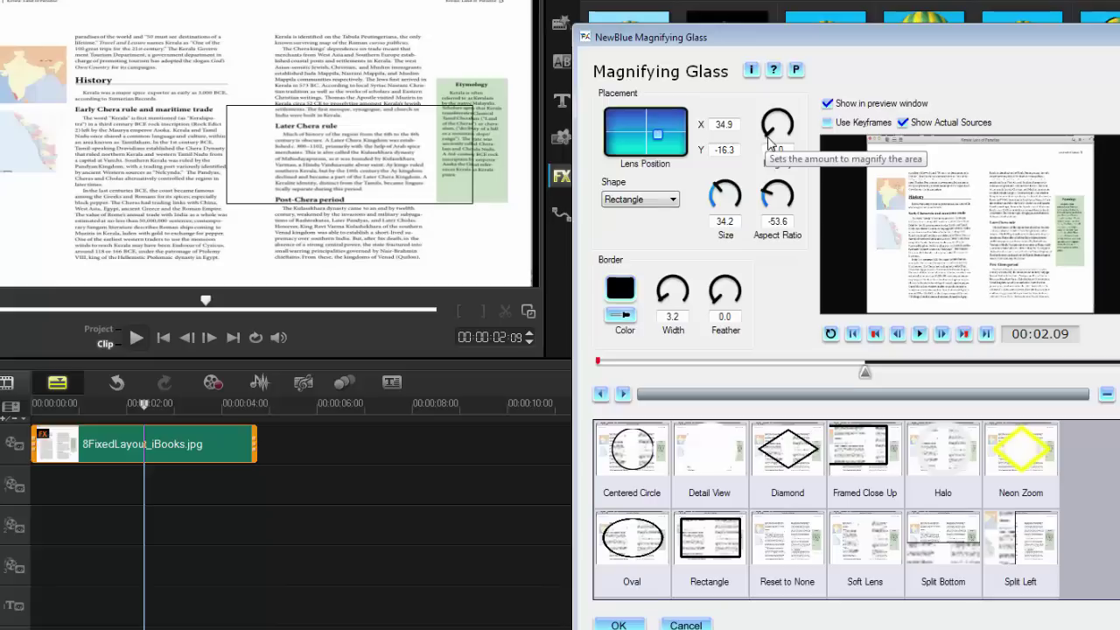
pyautogui.moveTo(768, 140); pyautogui.dragTo(766, 135)
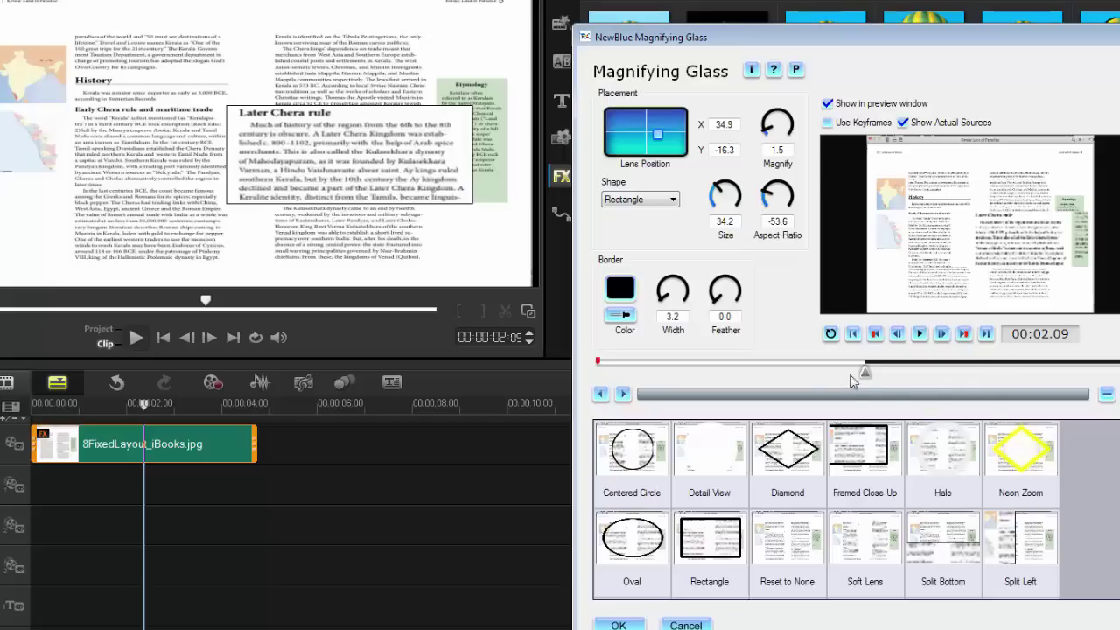
# Scrub the effect preview, then rewind it to 00:00.00.
pyautogui.moveTo(853, 381)
pyautogui.mouseDown()
pyautogui.moveTo(600, 375)
pyautogui.moveTo(1032, 375)
pyautogui.moveTo(651, 392)
pyautogui.moveTo(1076, 394)
pyautogui.moveTo(592, 393)
pyautogui.moveTo(1098, 399)
pyautogui.moveTo(819, 418)
pyautogui.mouseUp()
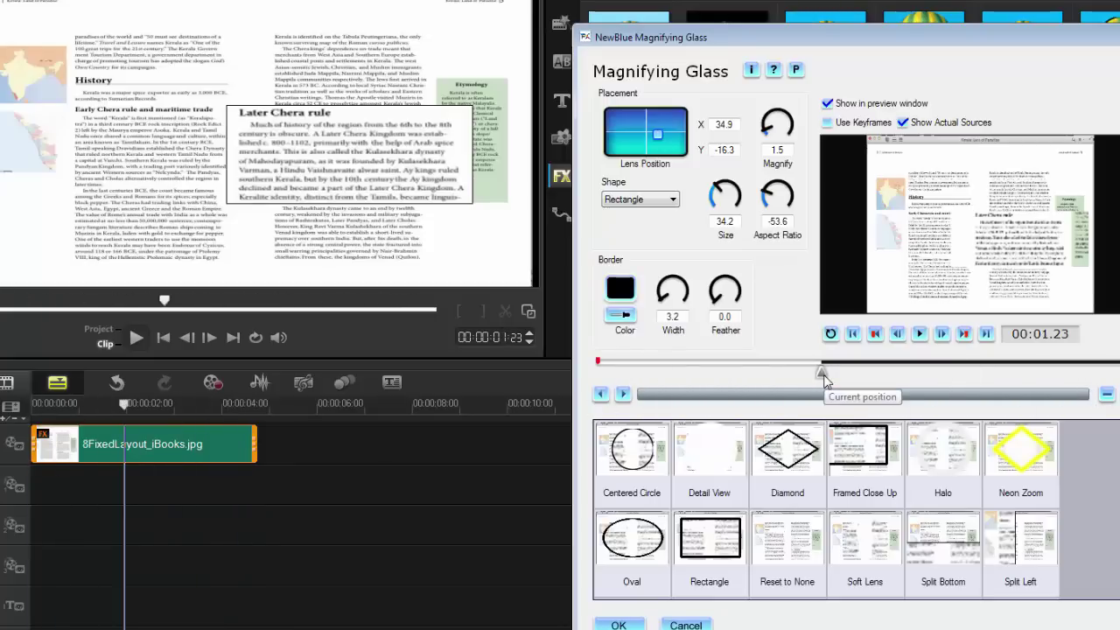
pyautogui.moveTo(823, 378); pyautogui.dragTo(607, 380)
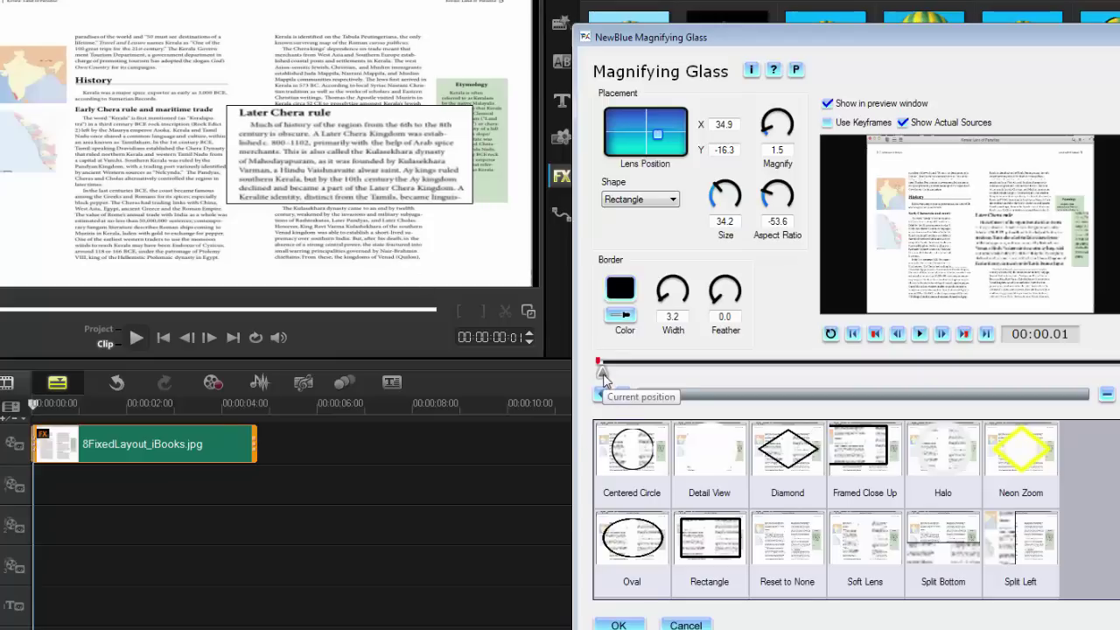
pyautogui.click(602, 375)
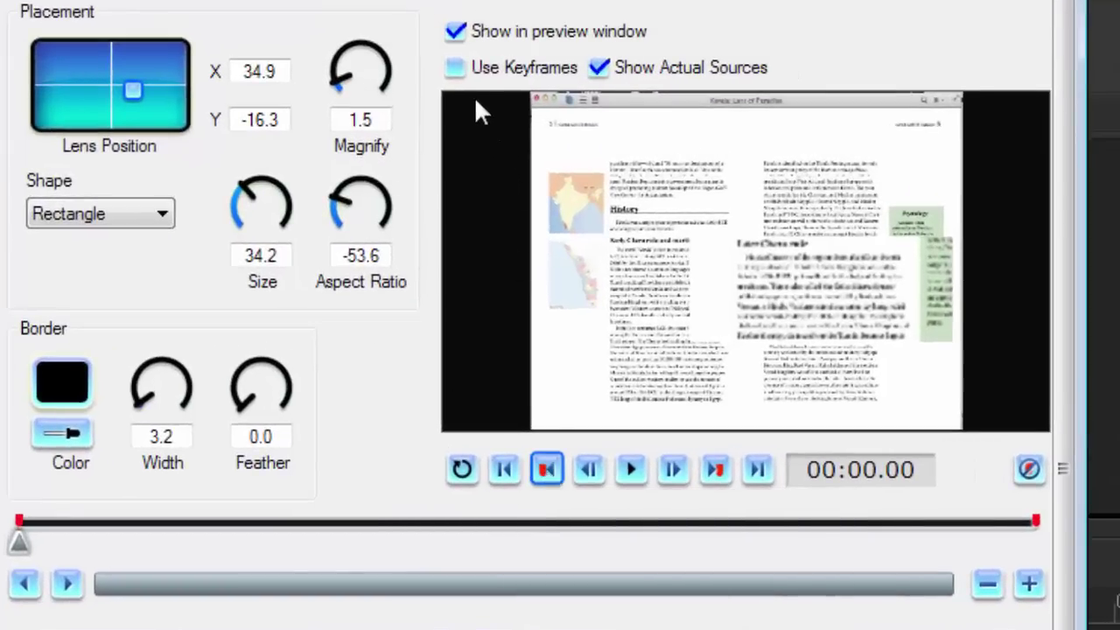
# Enable Use Keyframes and copy the starting lens settings into a new keyframe at 00:01.15.
pyautogui.click(456, 70)
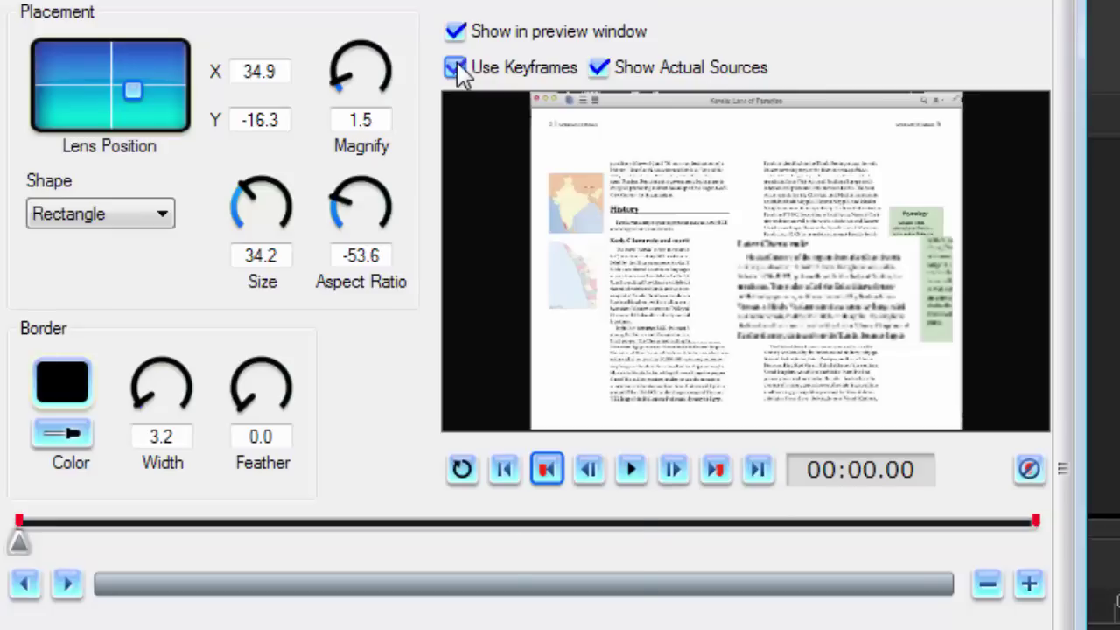
pyautogui.hotkey('ctrl', 'c')
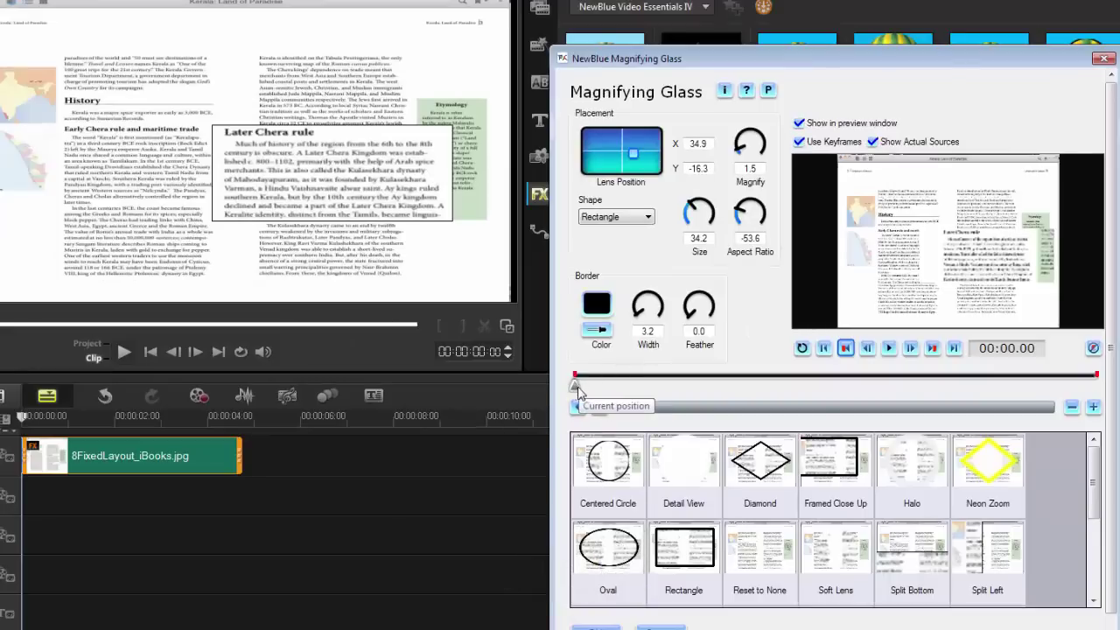
pyautogui.moveTo(576, 387)
pyautogui.mouseDown()
pyautogui.moveTo(773, 394)
pyautogui.moveTo(754, 398)
pyautogui.mouseUp()
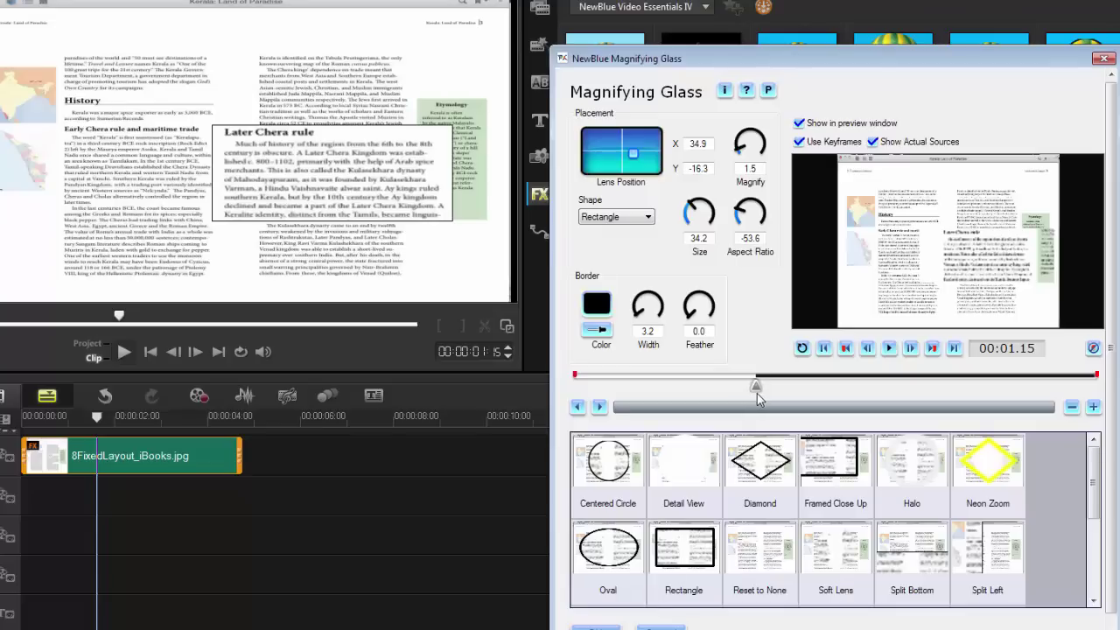
pyautogui.hotkey('ctrl', 'v')
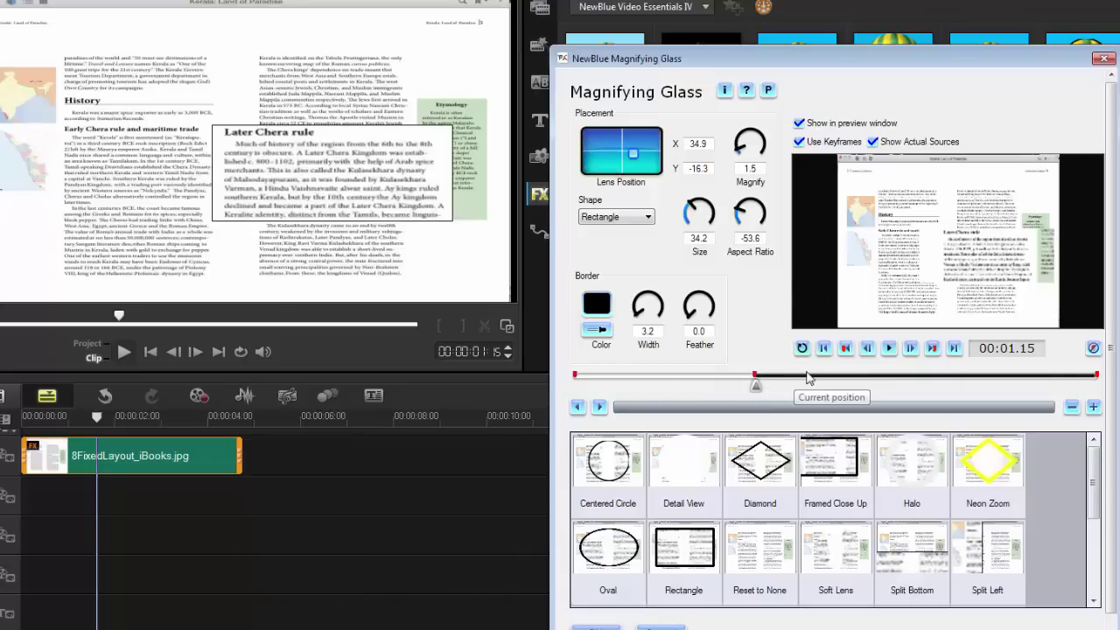
# At the first keyframe, set Magnify to 1.0 and Border Width to 0.0.
pyautogui.click(845, 349)
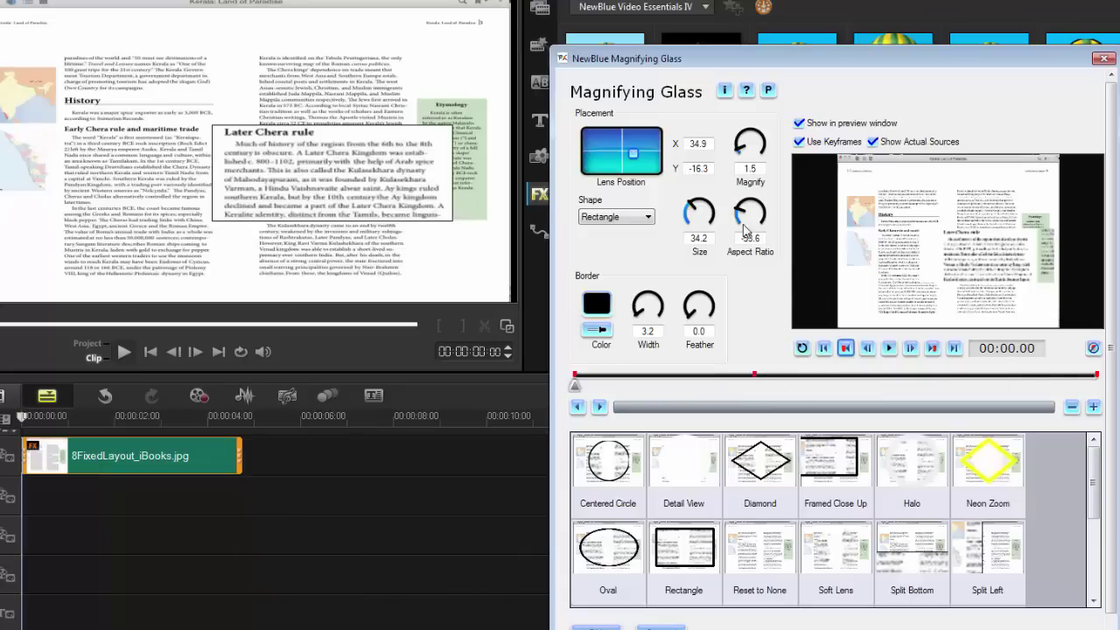
pyautogui.moveTo(742, 162); pyautogui.dragTo(708, 317)
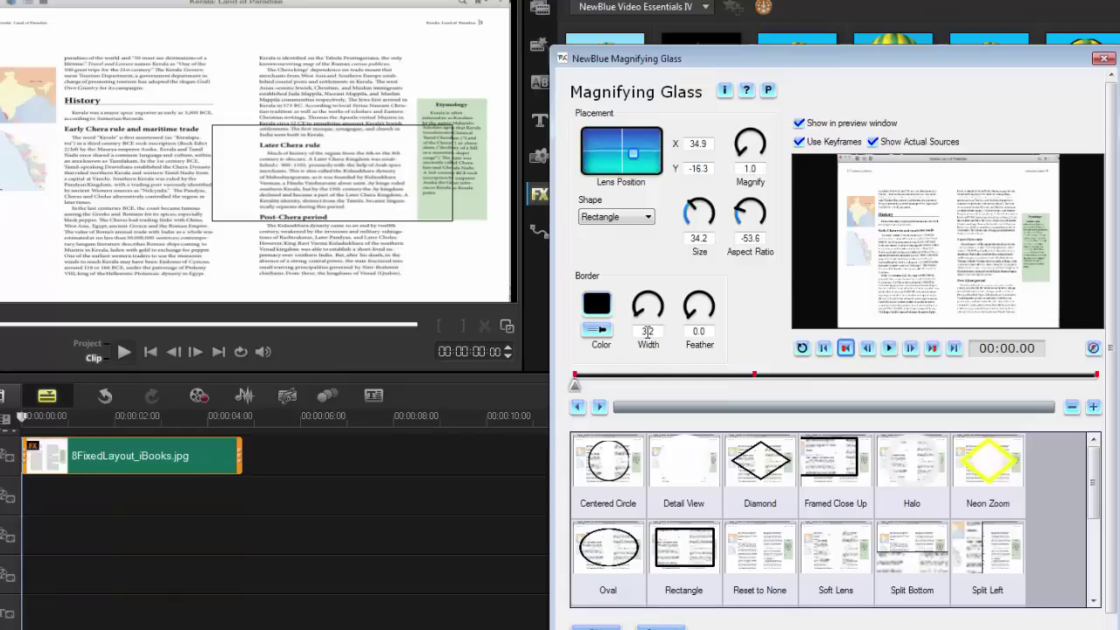
pyautogui.moveTo(642, 326); pyautogui.dragTo(641, 328)
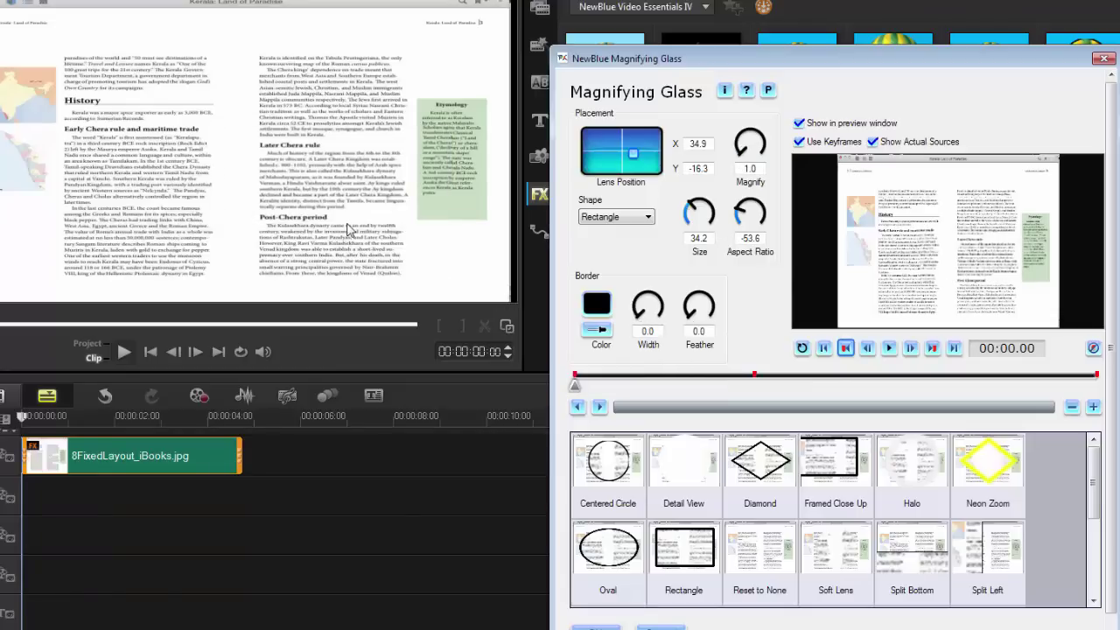
# Scrub the effect timeline from the start to watch the zoom grow in.
pyautogui.moveTo(575, 386); pyautogui.dragTo(752, 397)
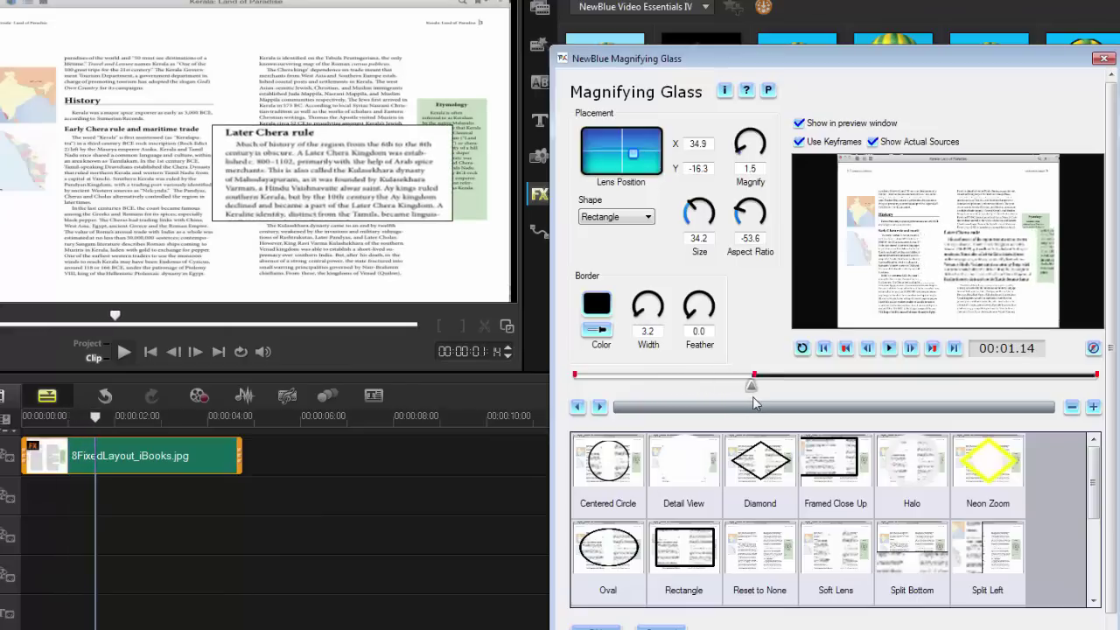
pyautogui.click(578, 406)
pyautogui.click(576, 406)
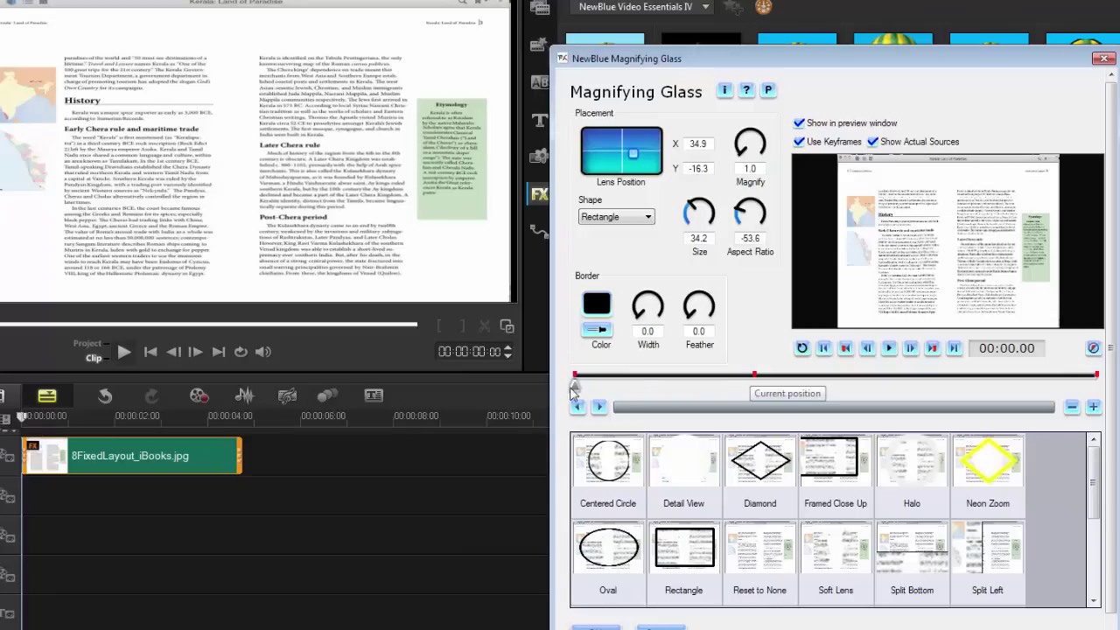
pyautogui.moveTo(573, 392)
pyautogui.mouseDown()
pyautogui.moveTo(749, 389)
pyautogui.moveTo(576, 391)
pyautogui.mouseUp()
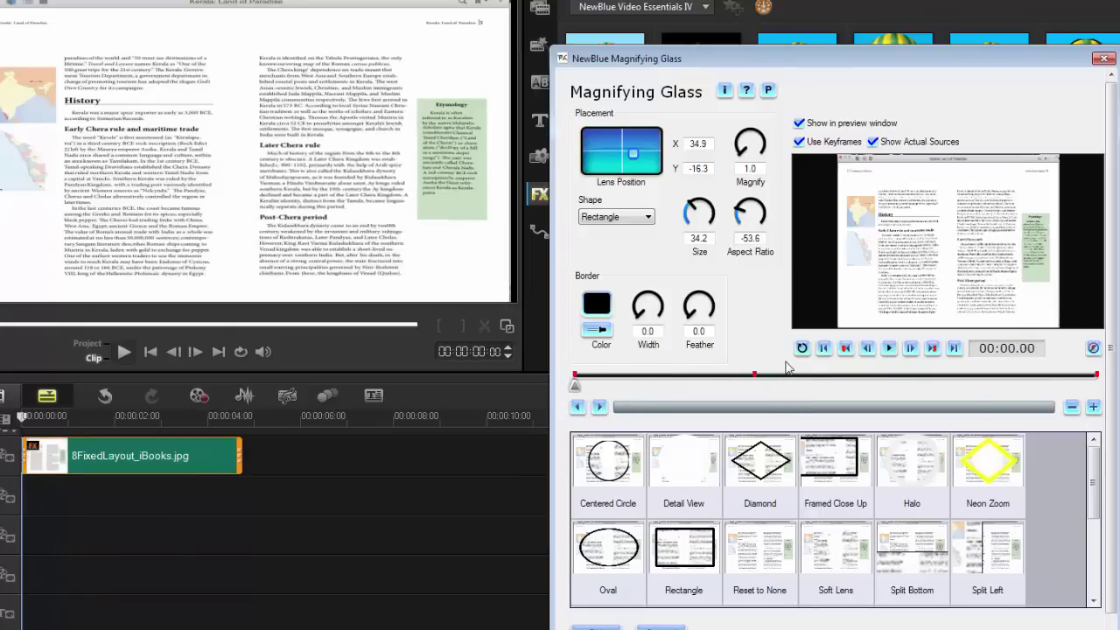
# Paste a copy of the unmagnified, borderless first keyframe at about 00:01.12 and check it.
pyautogui.hotkey('ctrl', 'c')
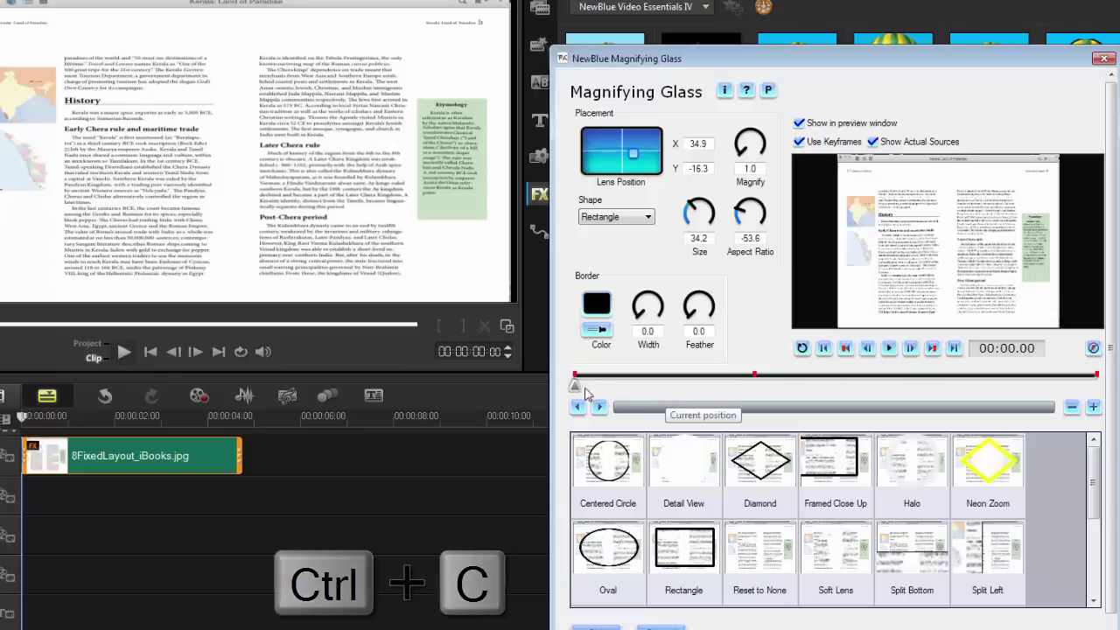
pyautogui.moveTo(575, 385); pyautogui.dragTo(741, 387)
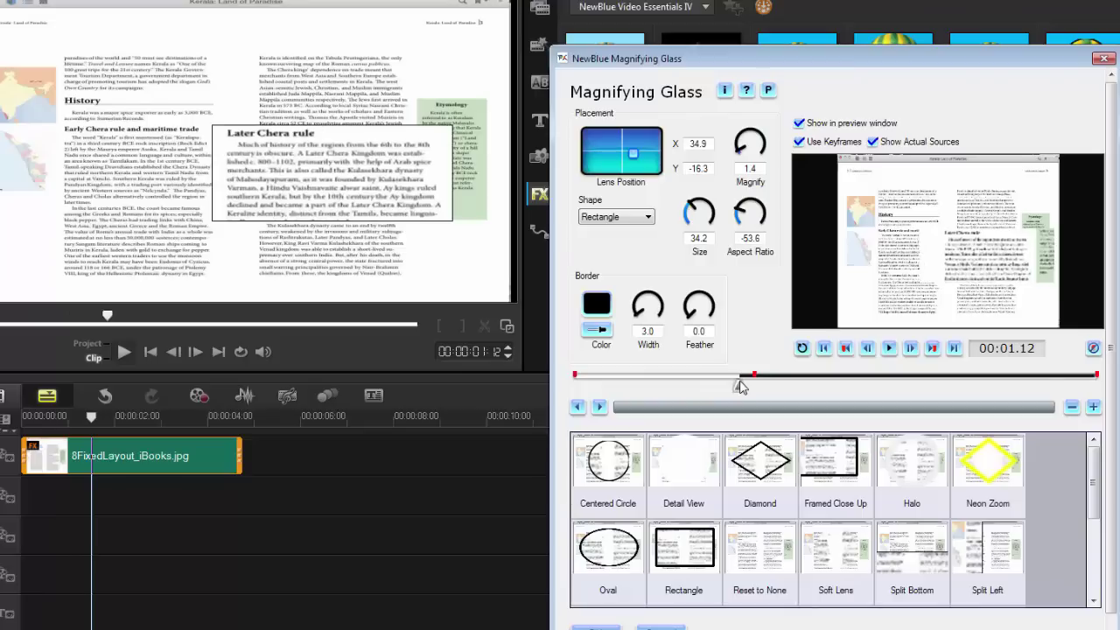
pyautogui.hotkey('ctrl', 'v')
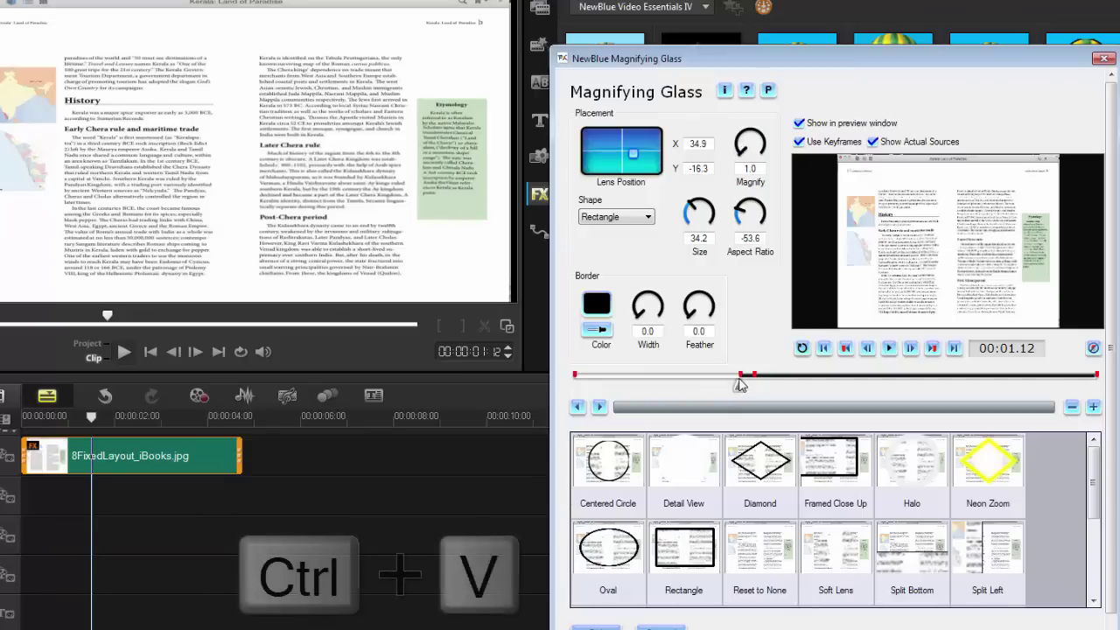
pyautogui.moveTo(739, 385)
pyautogui.mouseDown()
pyautogui.moveTo(578, 387)
pyautogui.moveTo(725, 386)
pyautogui.moveTo(734, 402)
pyautogui.mouseUp()
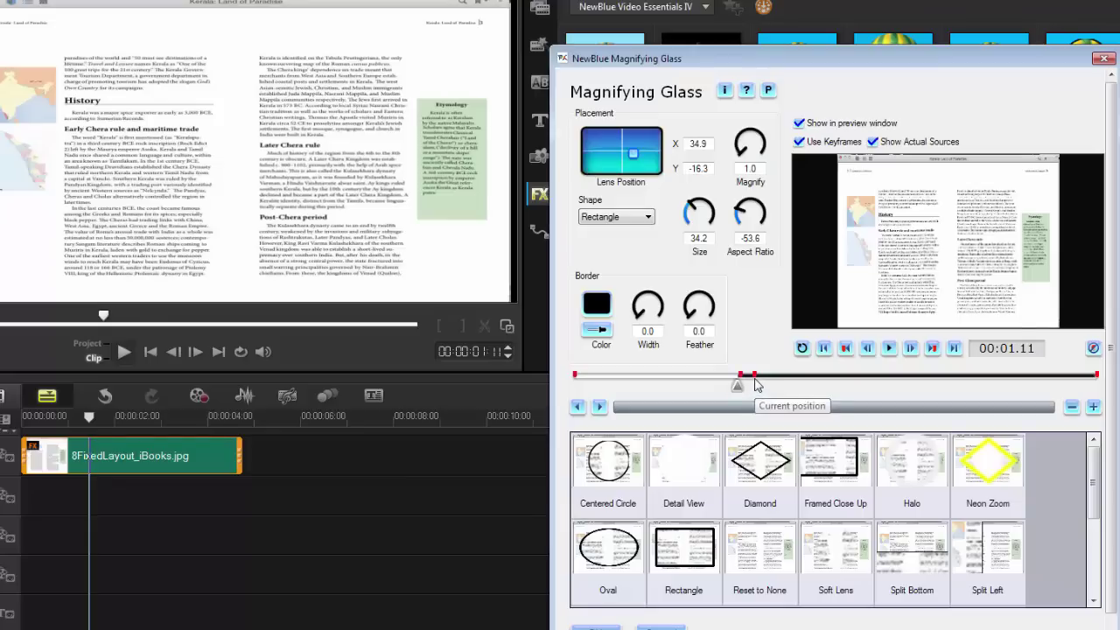
pyautogui.moveTo(740, 392)
pyautogui.mouseDown()
pyautogui.moveTo(750, 392)
pyautogui.moveTo(692, 393)
pyautogui.mouseUp()
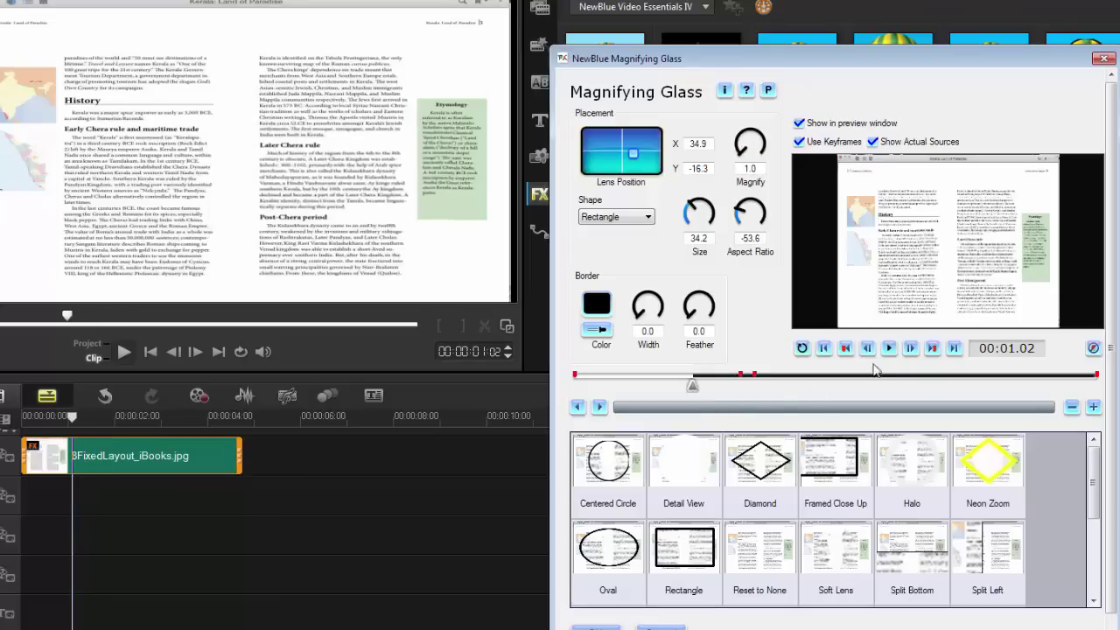
# Play and stop the magnifier preview, then accept the Magnifying Glass settings with OK.
pyautogui.click(888, 349)
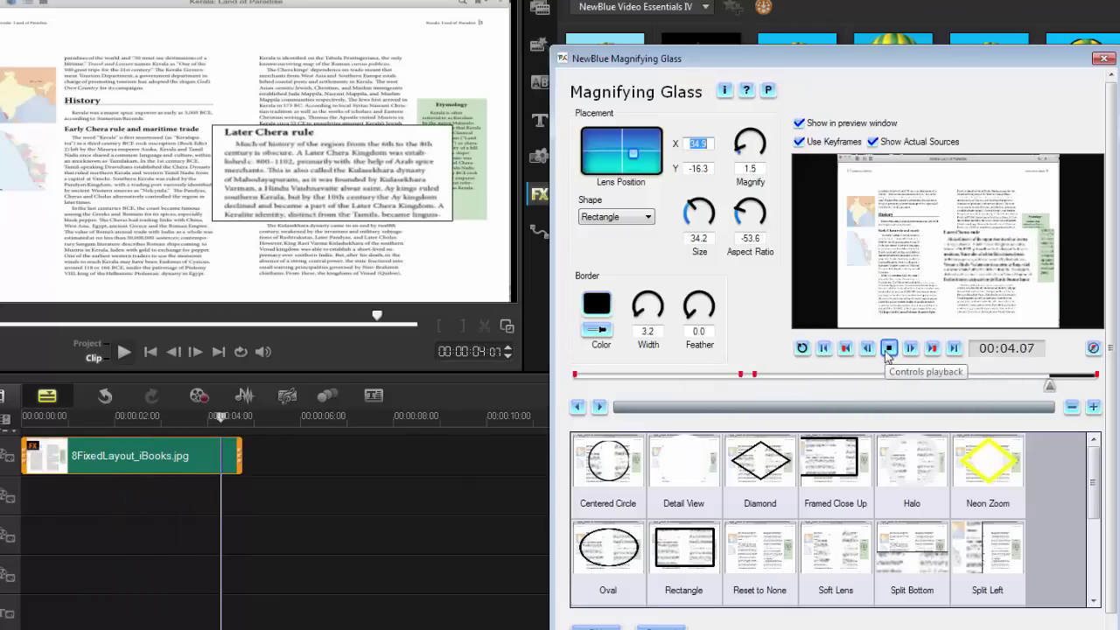
pyautogui.click(888, 349)
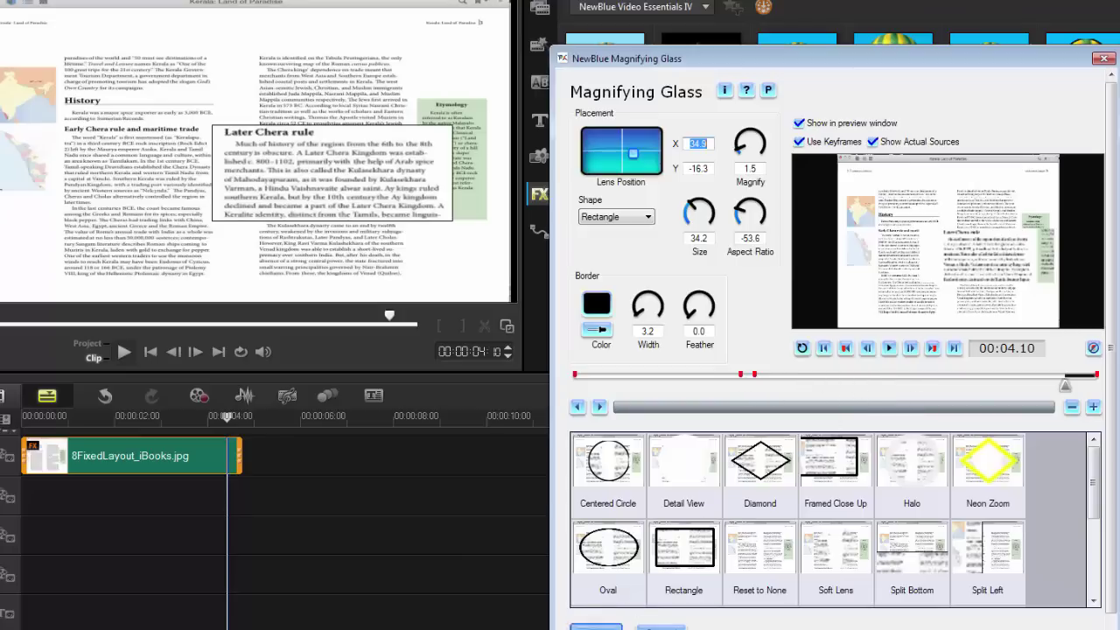
pyautogui.click(595, 628)
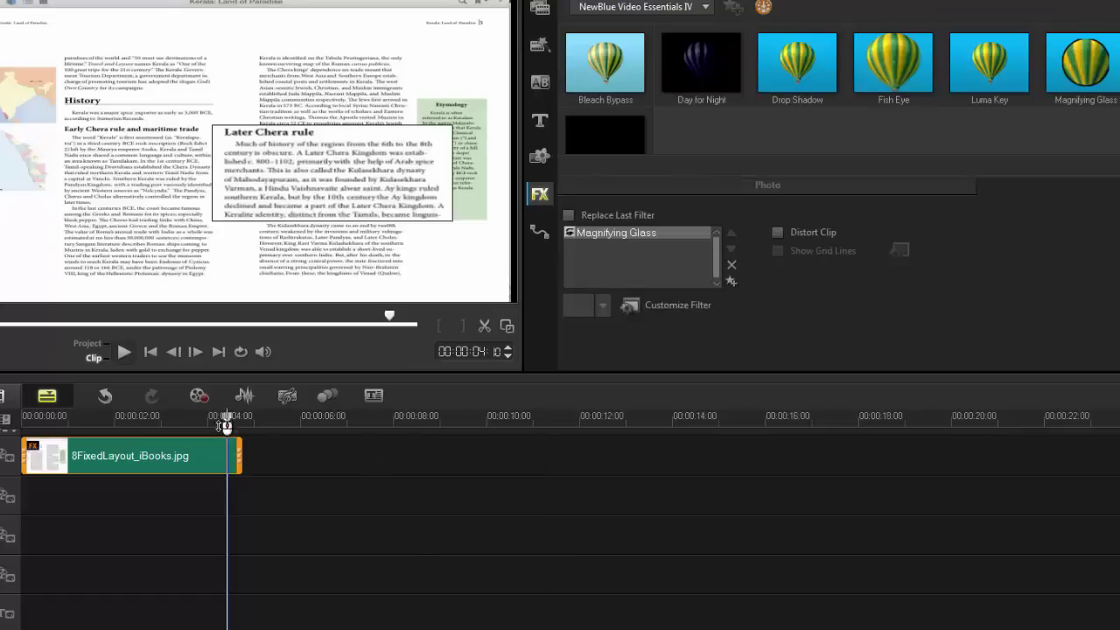
pyautogui.moveTo(225, 426); pyautogui.dragTo(22, 424)
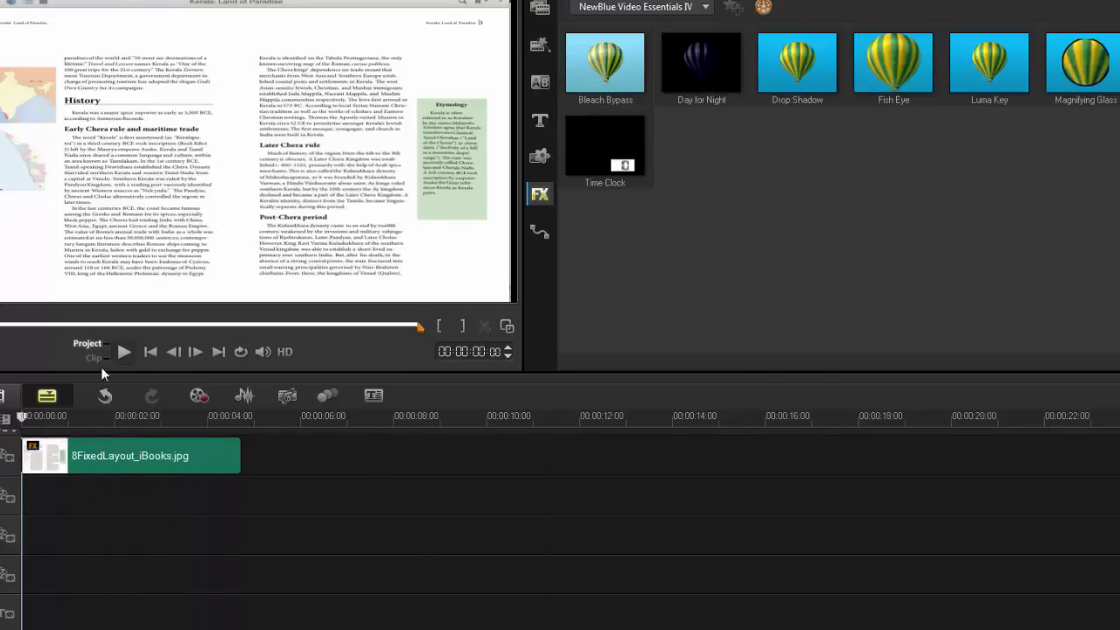
pyautogui.click(123, 352)
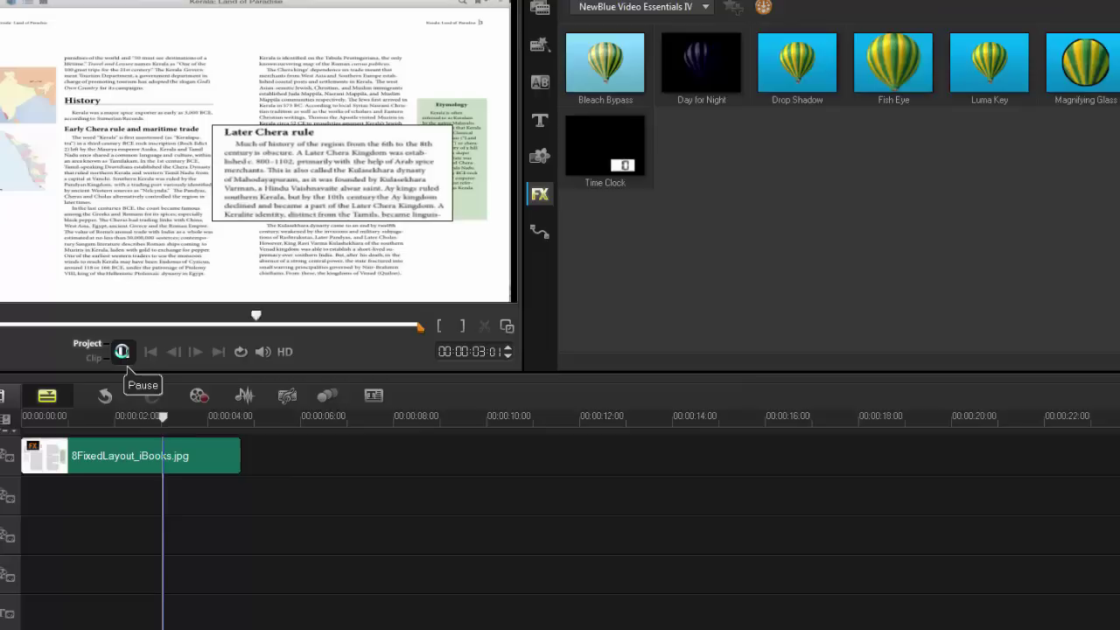
pyautogui.click(123, 351)
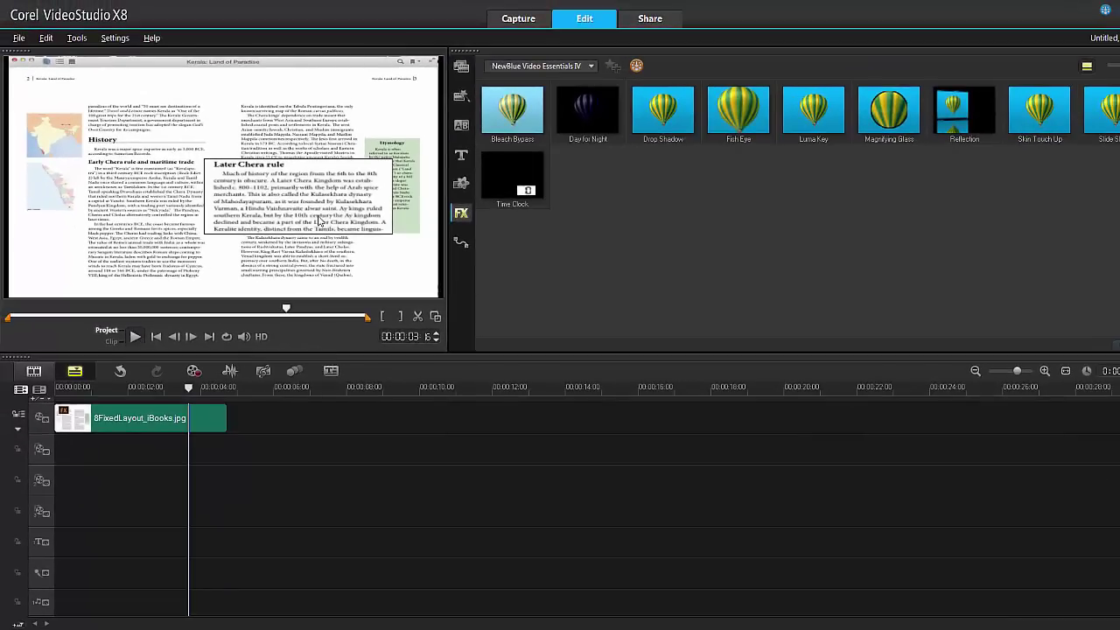
# Apply Video Pan and Zoom from the All category to the page clip, then play the project.
pyautogui.click(593, 66)
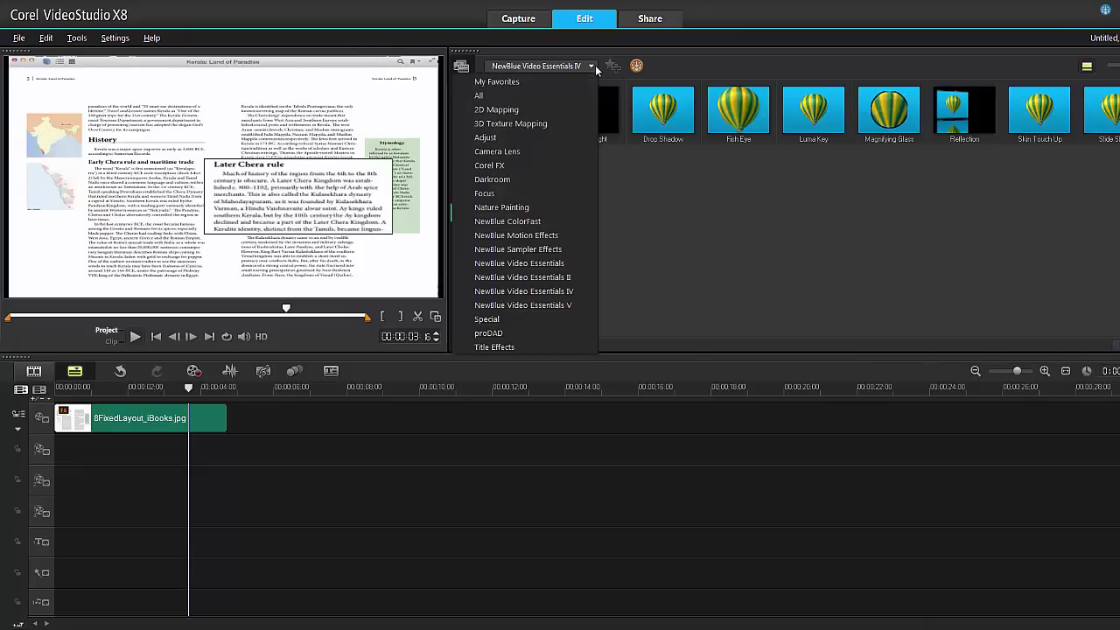
pyautogui.click(481, 96)
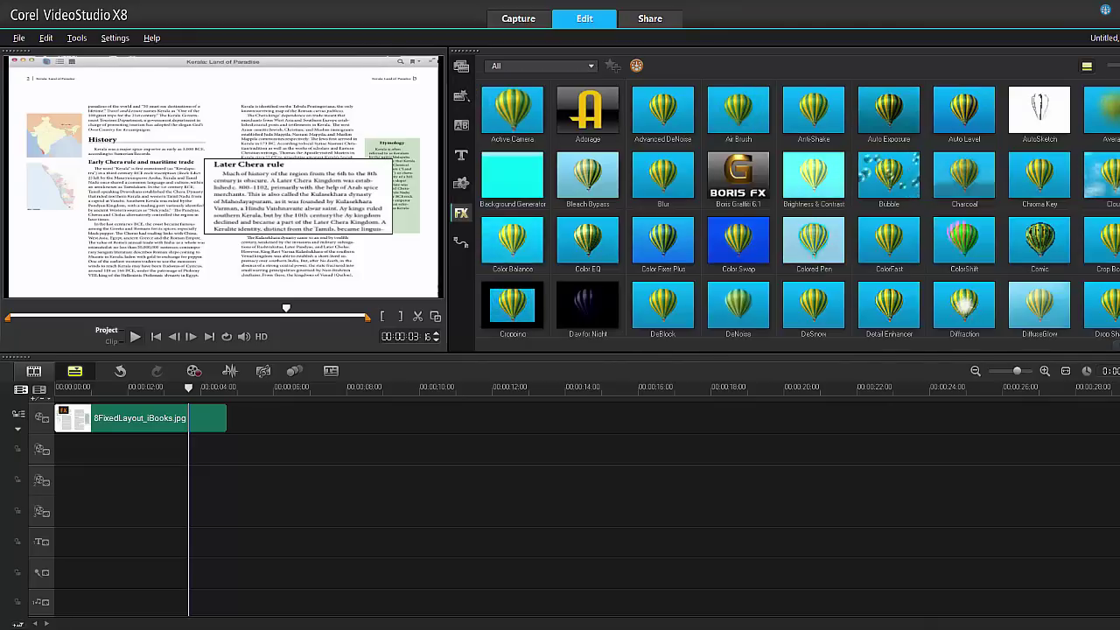
pyautogui.scroll(-10, 549, 273)
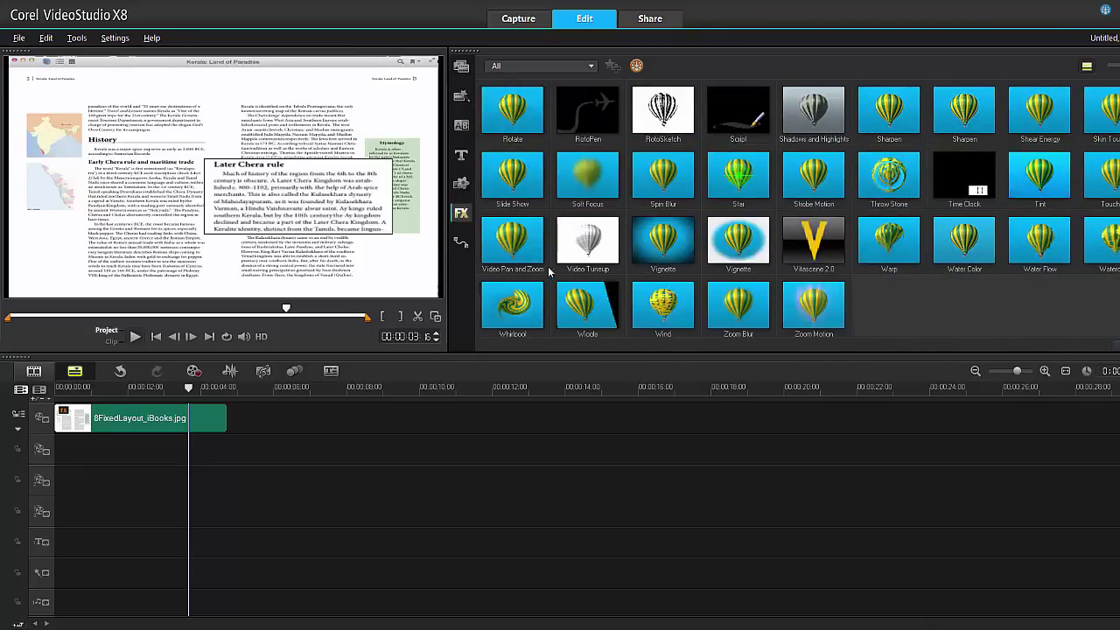
pyautogui.moveTo(516, 247); pyautogui.dragTo(131, 418)
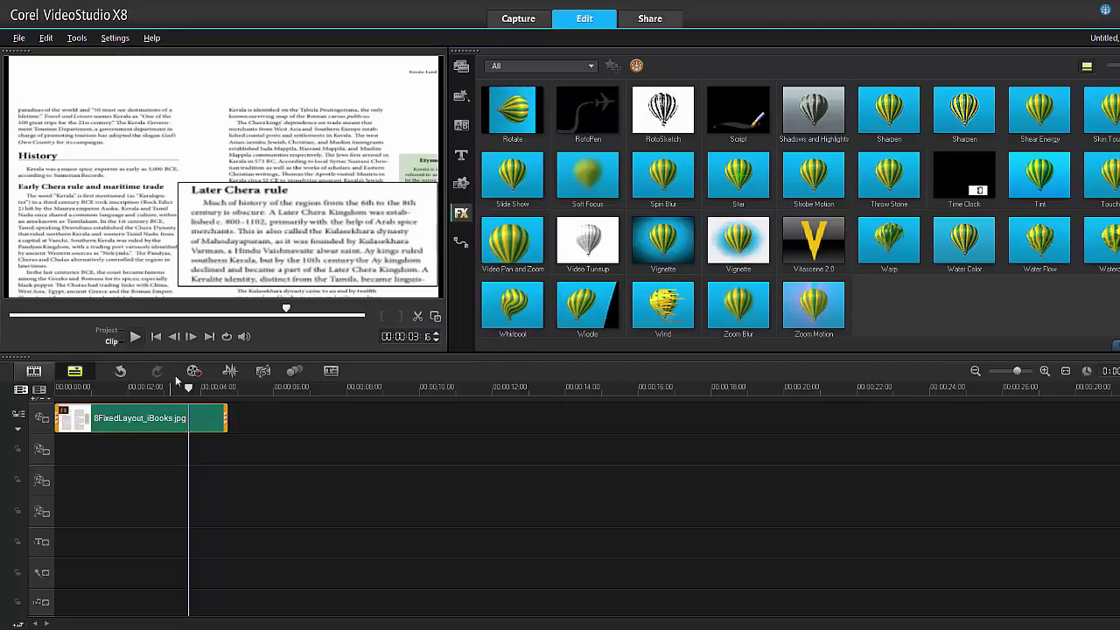
pyautogui.click(107, 330)
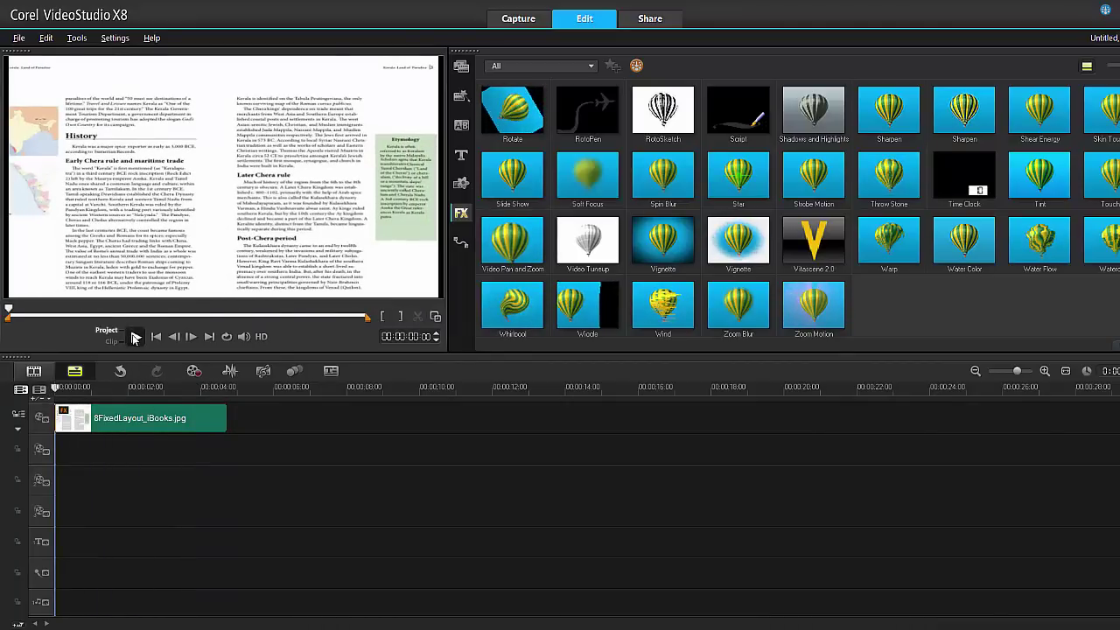
pyautogui.click(136, 338)
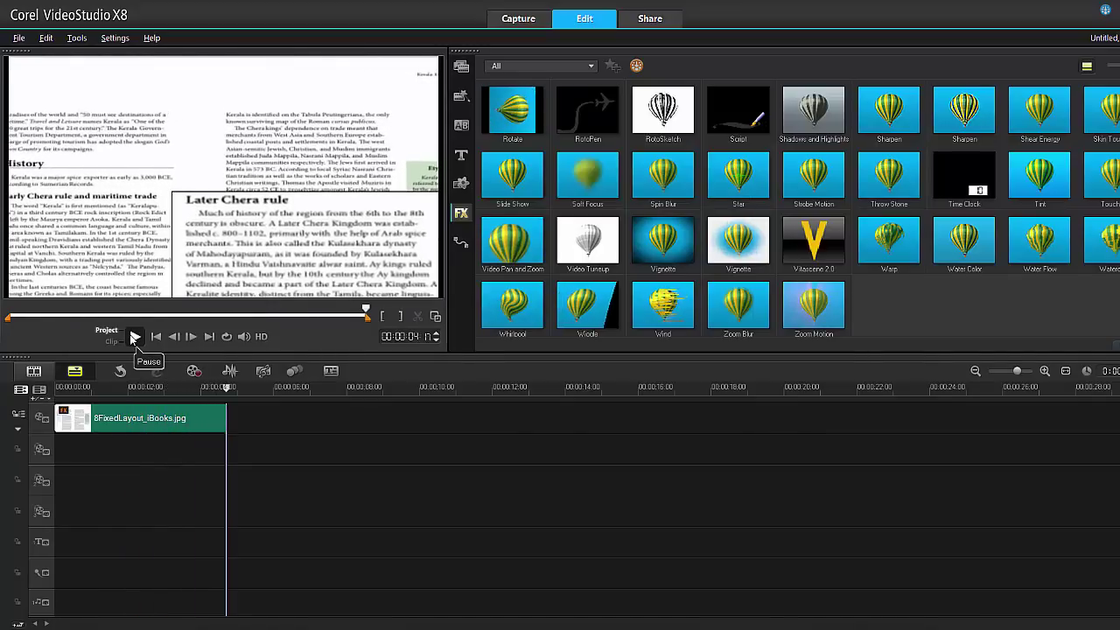
# Review the page clip's Video Pan and Zoom settings, scrub to about two seconds, and select the clip.
pyautogui.doubleClick(201, 419)
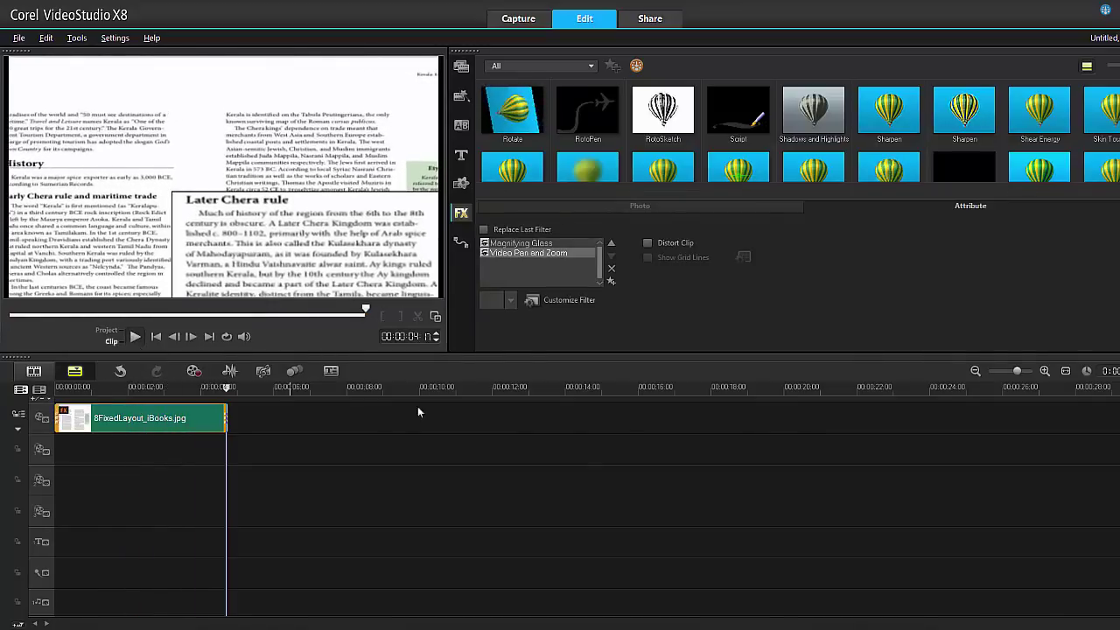
pyautogui.click(557, 300)
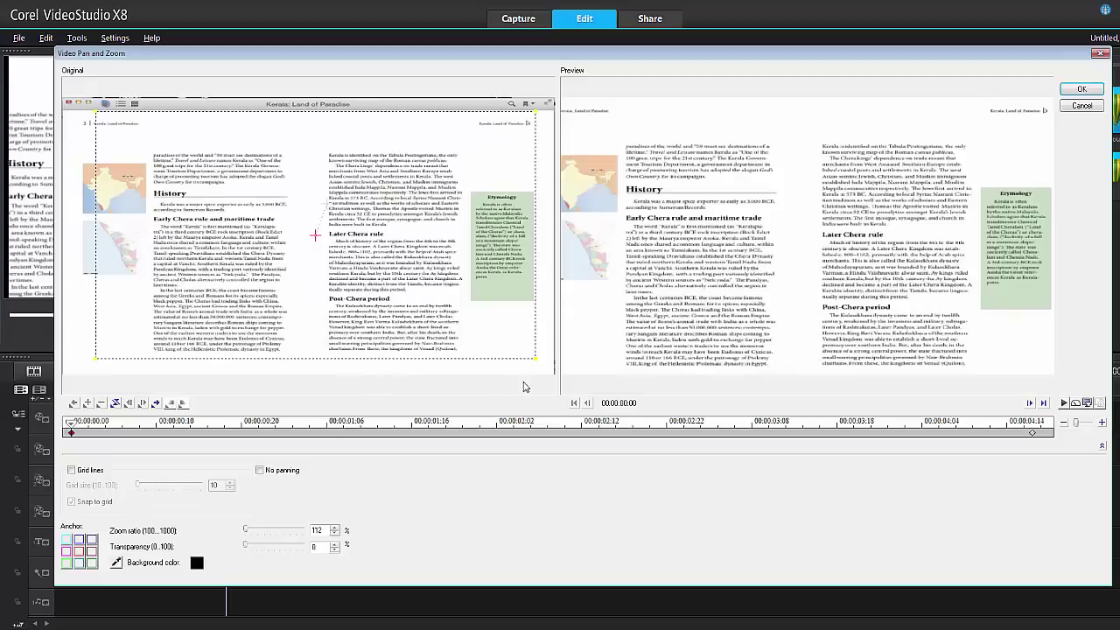
pyautogui.click(1081, 107)
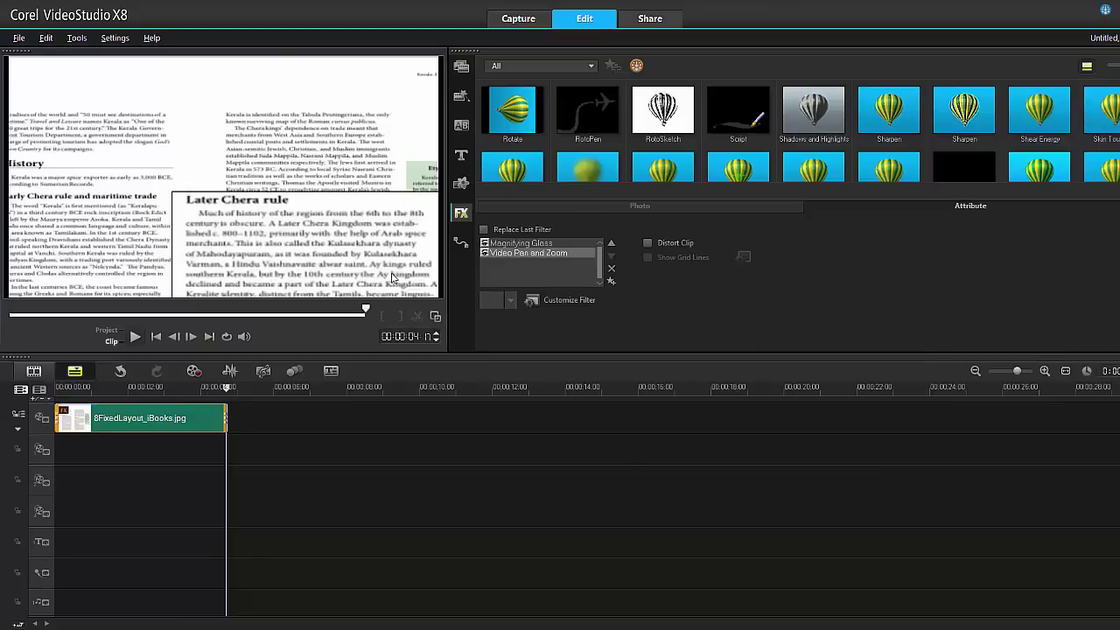
pyautogui.moveTo(226, 386)
pyautogui.mouseDown()
pyautogui.moveTo(82, 398)
pyautogui.moveTo(144, 390)
pyautogui.mouseUp()
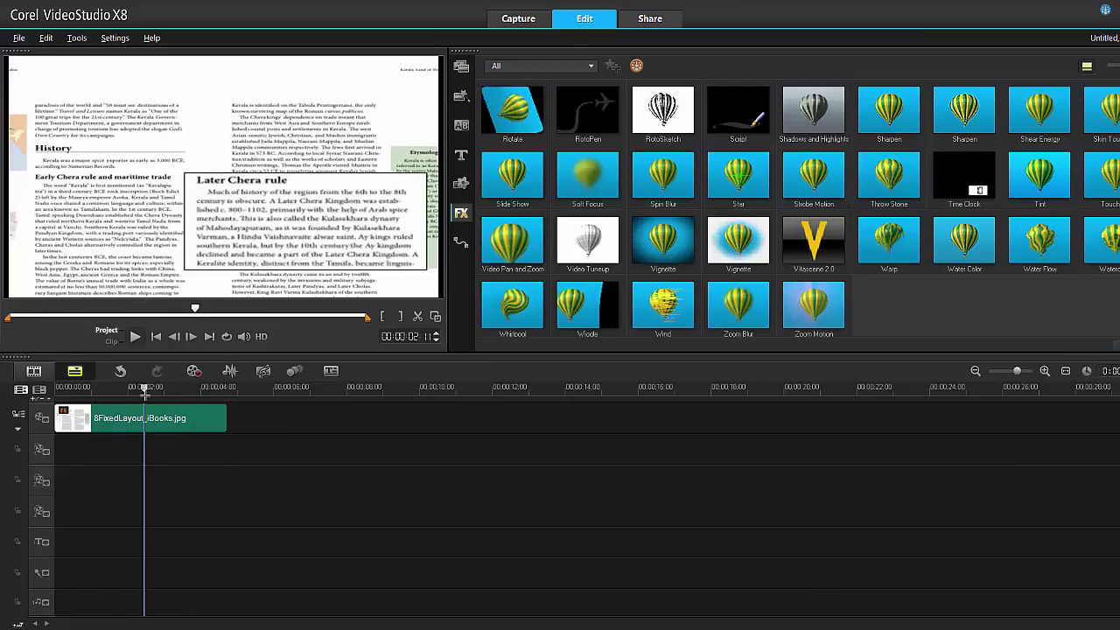
pyautogui.click(161, 420)
# Delete the page image clip and drag butterfly.mov from the Media library onto the video track.
pyautogui.press('Delete')
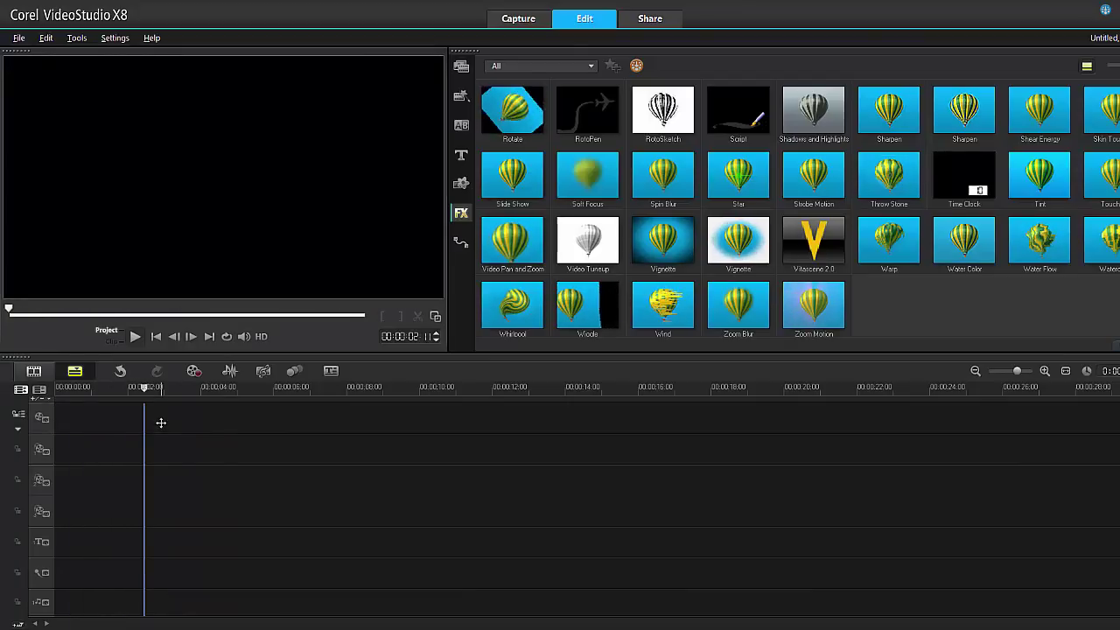
pyautogui.click(459, 69)
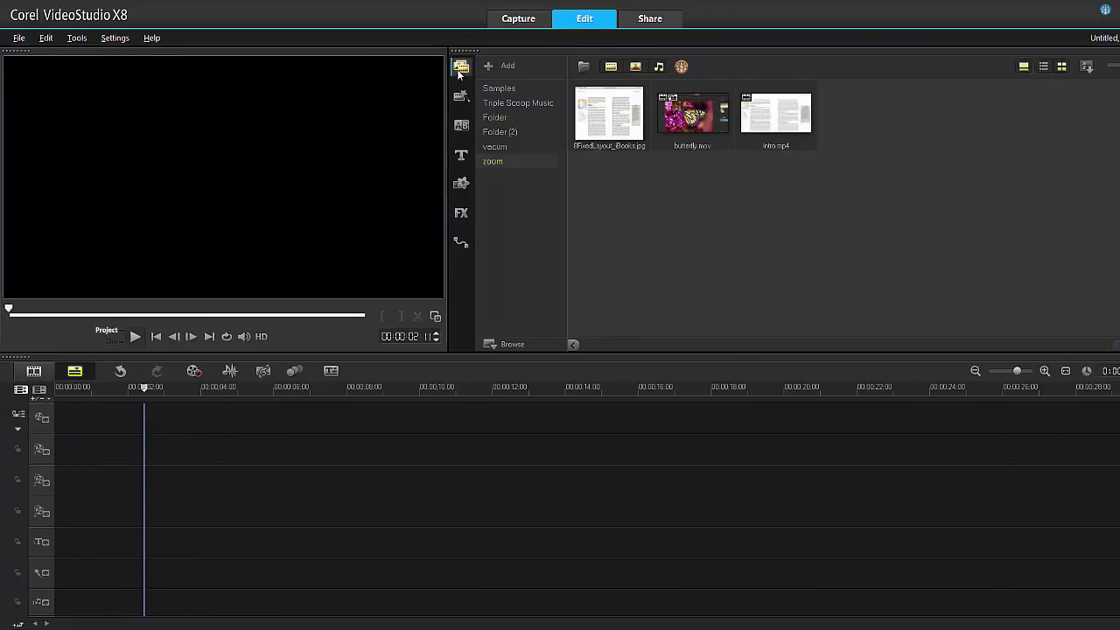
pyautogui.moveTo(693, 131); pyautogui.dragTo(420, 414)
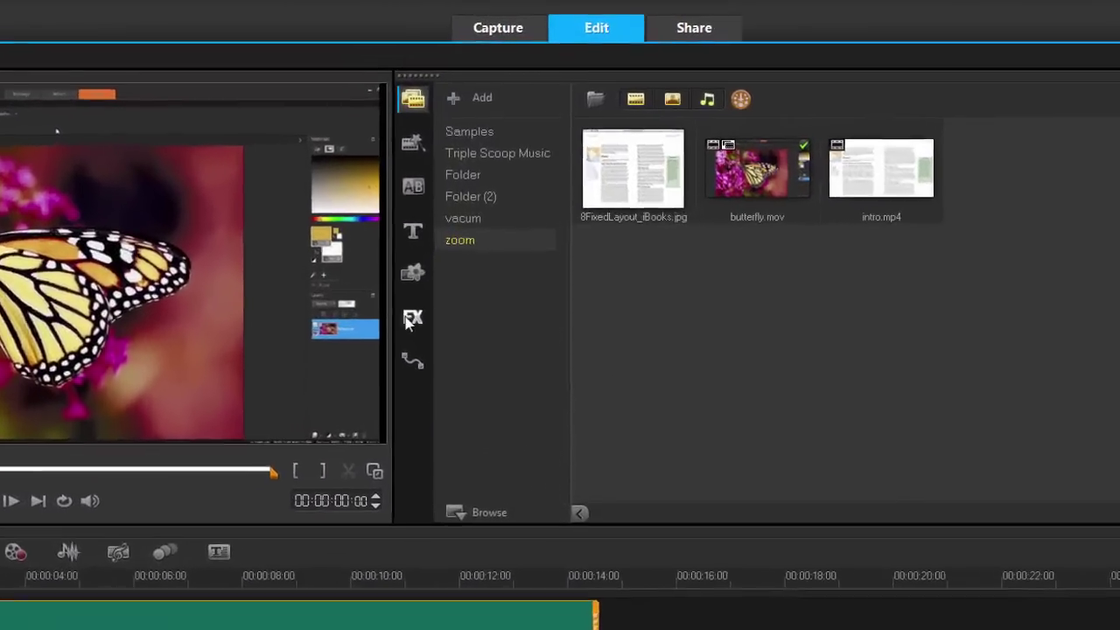
# Apply the NewBlue Video Essentials IV Magnifying Glass filter to the butterfly.mov clip.
pyautogui.click(410, 318)
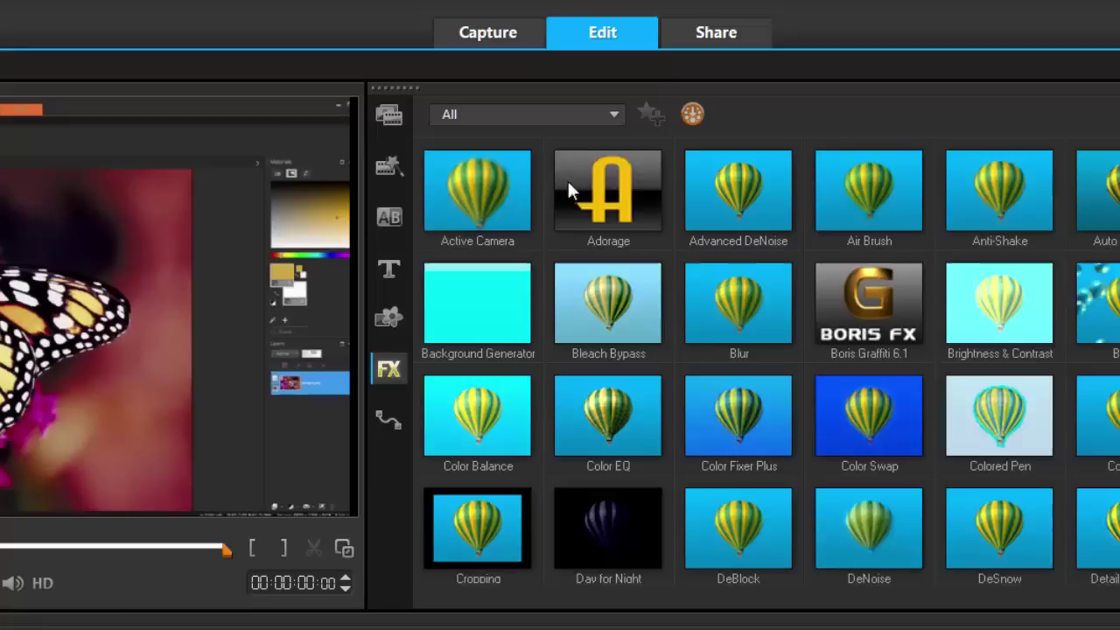
pyautogui.click(616, 114)
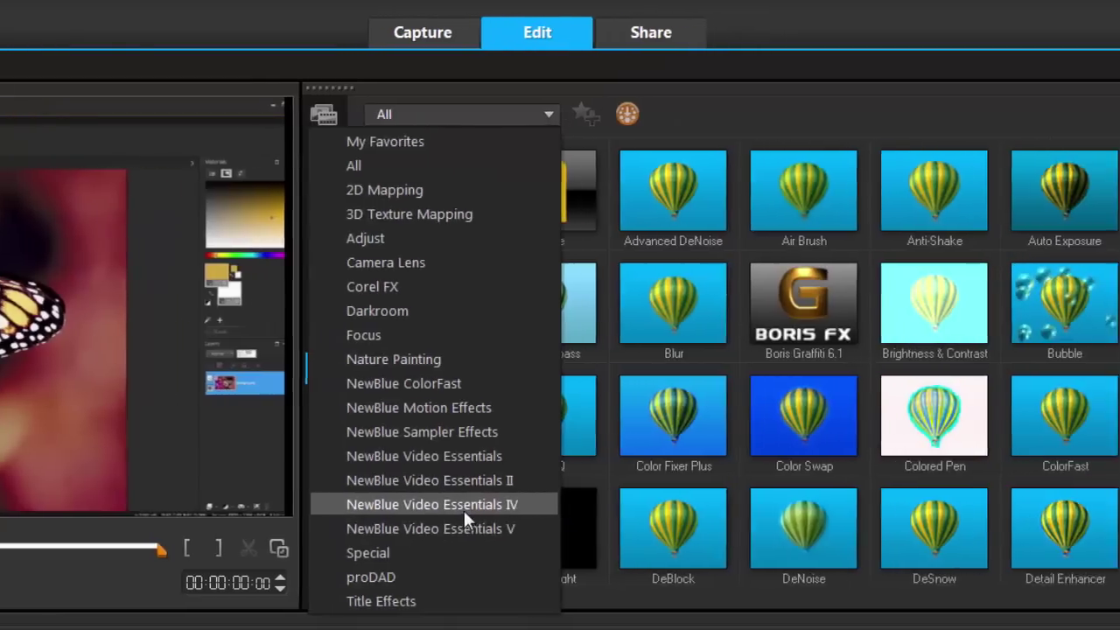
pyautogui.click(465, 508)
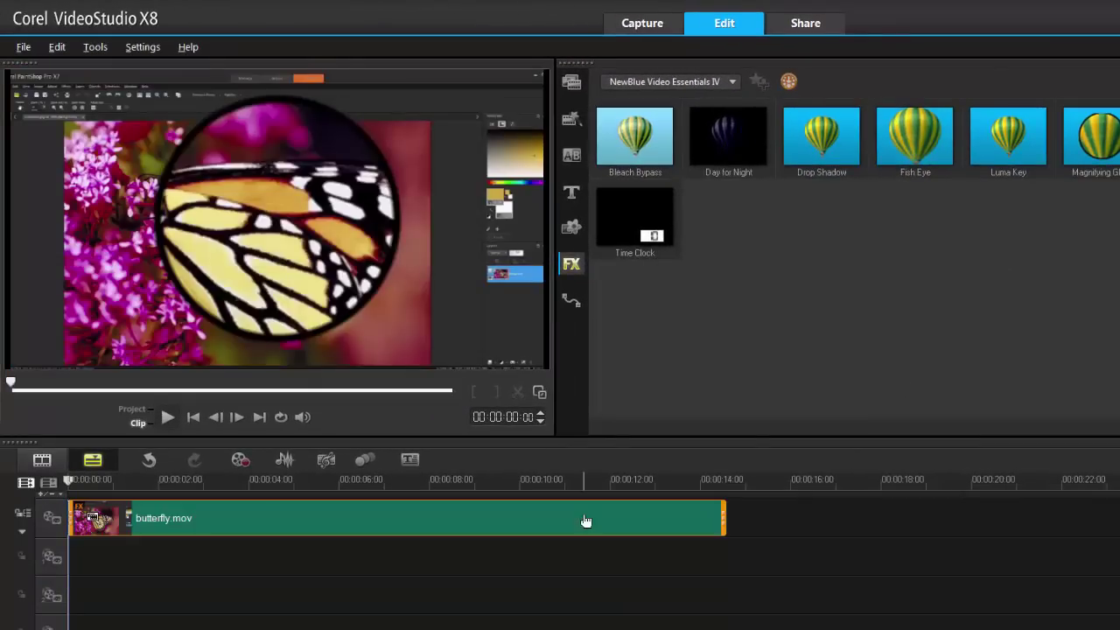
pyautogui.doubleClick(586, 518)
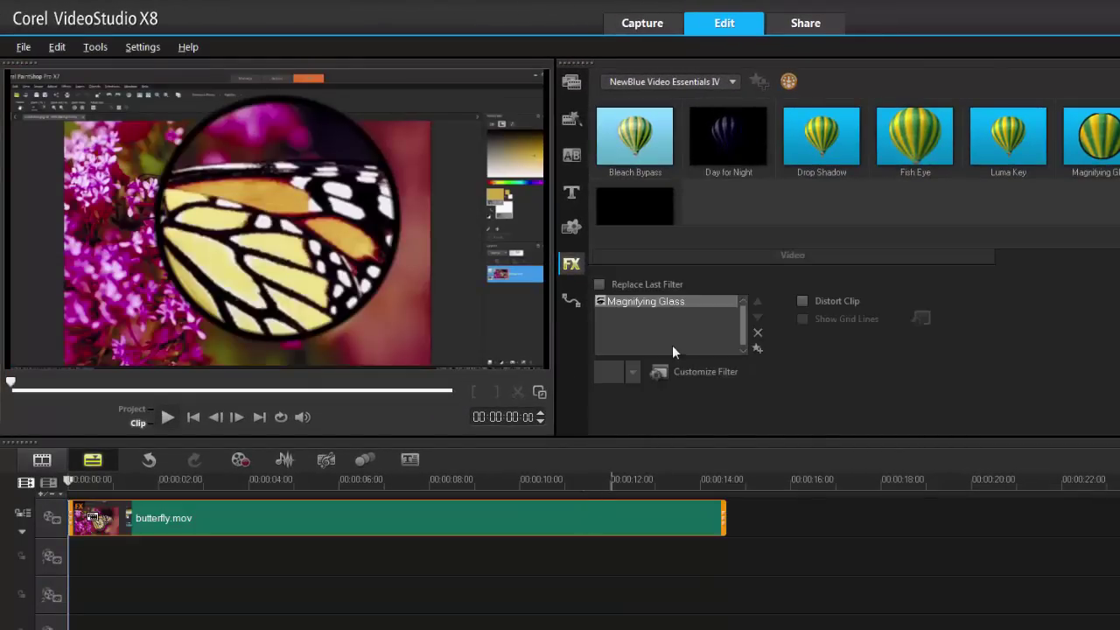
# Retune the butterfly lens: upper-left position, size 32.6, border width 3.5, magnification 1.4.
pyautogui.click(689, 371)
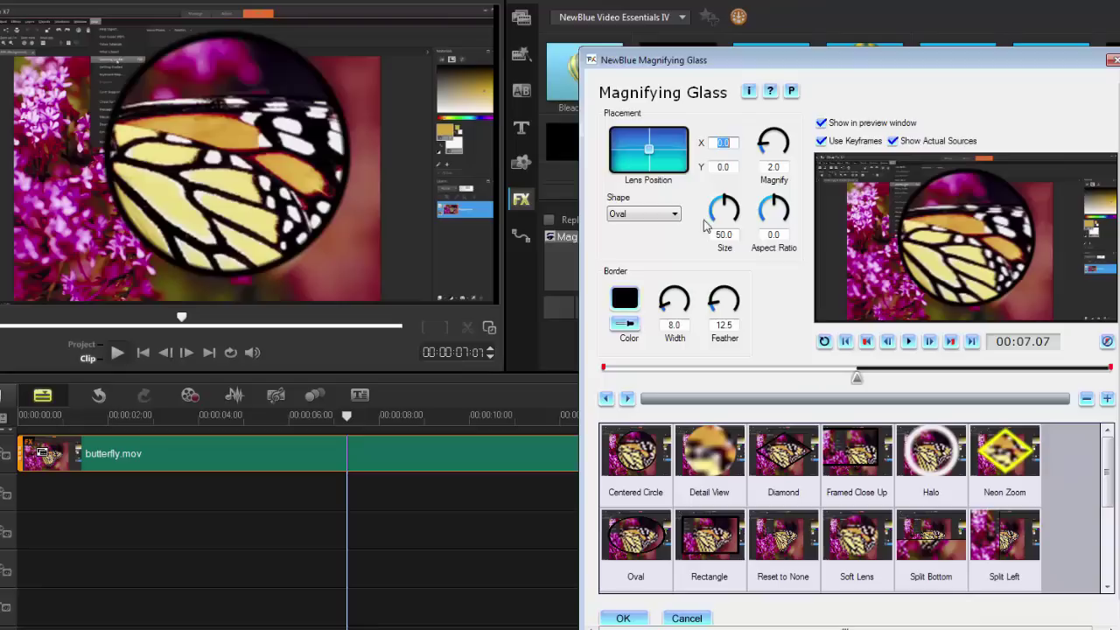
pyautogui.moveTo(767, 157); pyautogui.dragTo(770, 147)
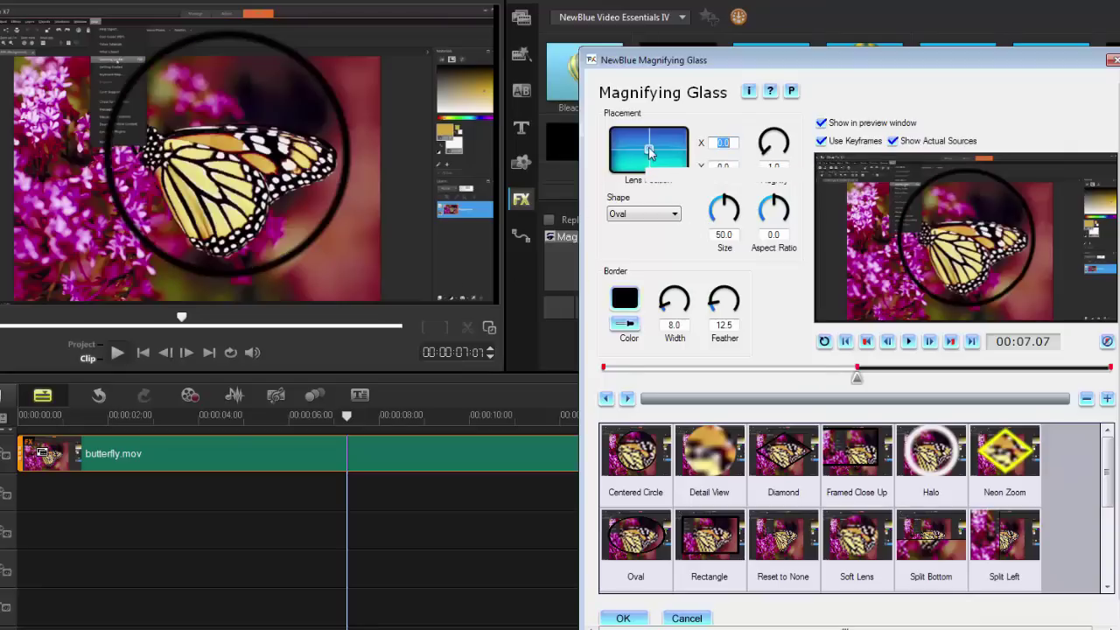
pyautogui.moveTo(649, 159); pyautogui.dragTo(636, 143)
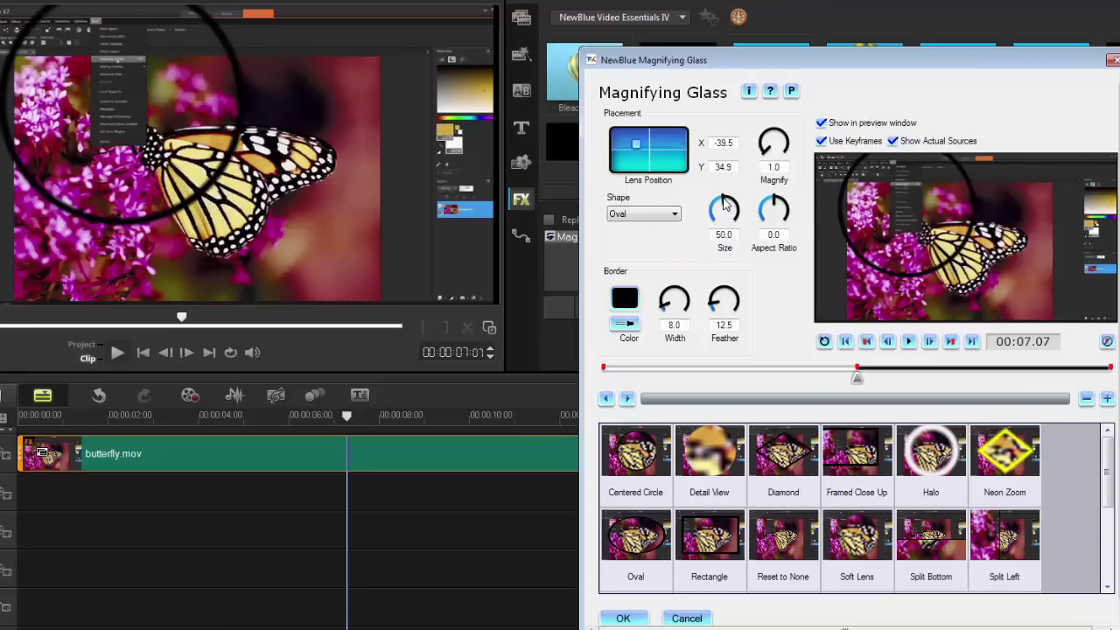
pyautogui.moveTo(726, 205); pyautogui.dragTo(705, 207)
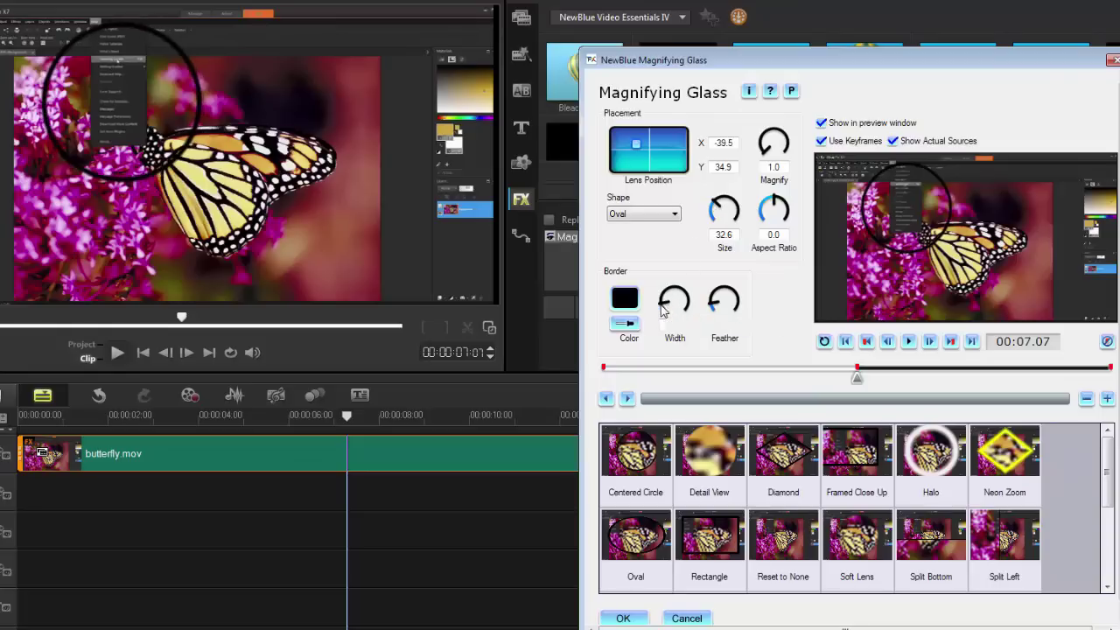
pyautogui.moveTo(665, 317); pyautogui.dragTo(665, 316)
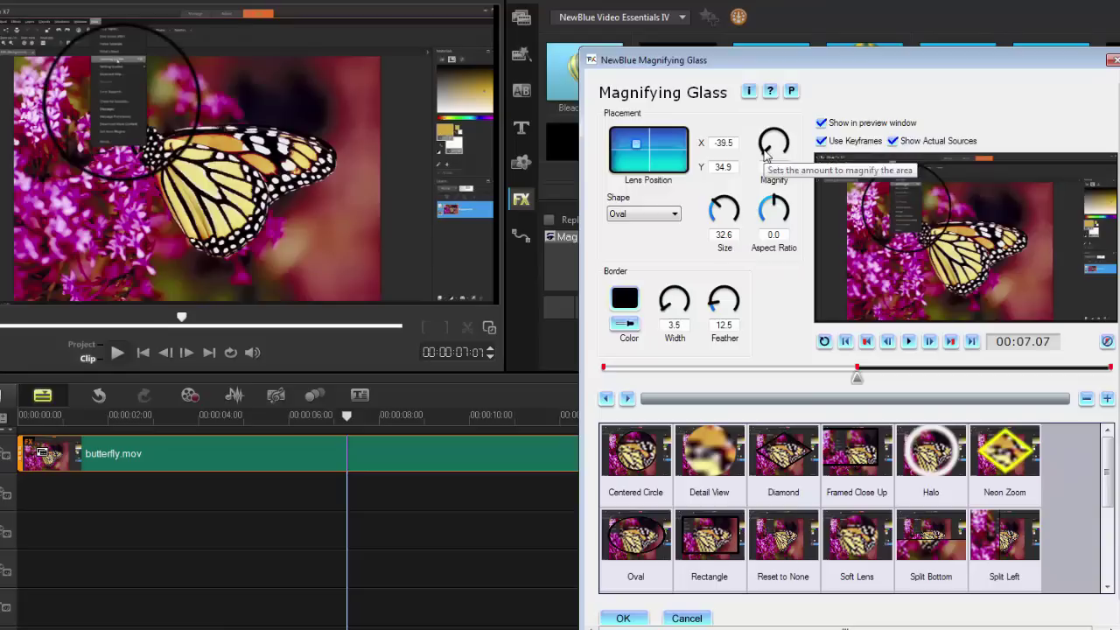
pyautogui.moveTo(774, 162); pyautogui.dragTo(774, 153)
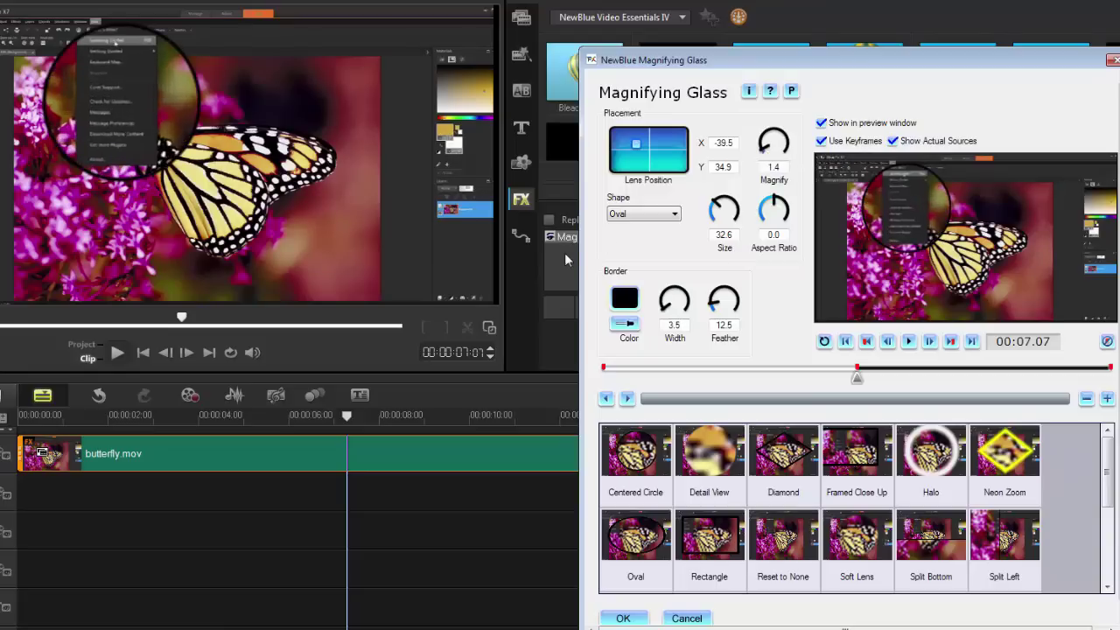
pyautogui.click(821, 141)
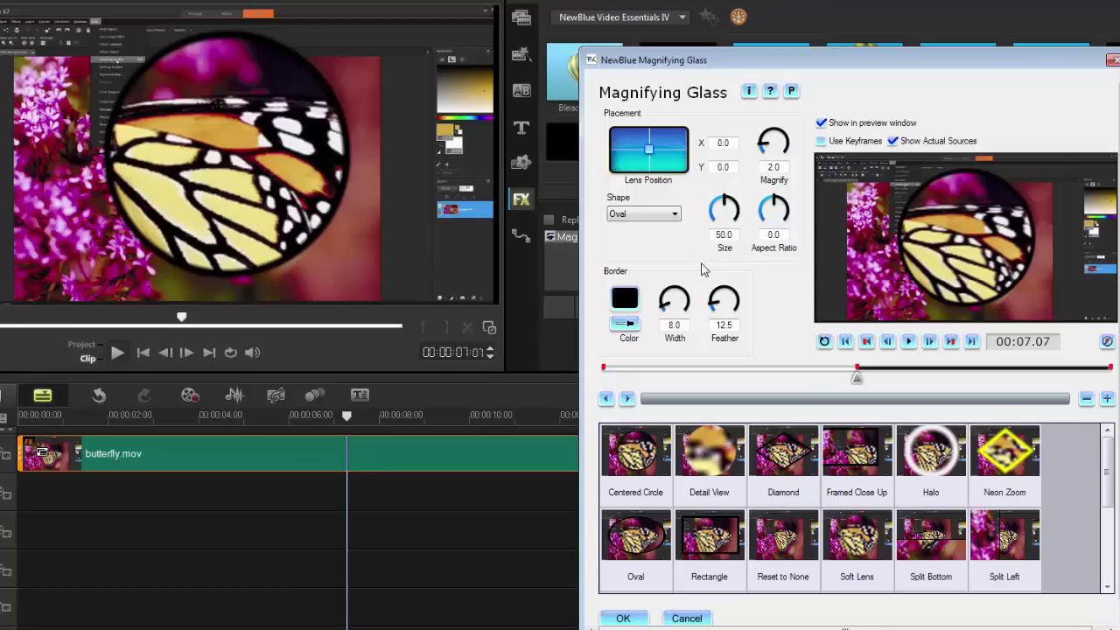
pyautogui.click(822, 142)
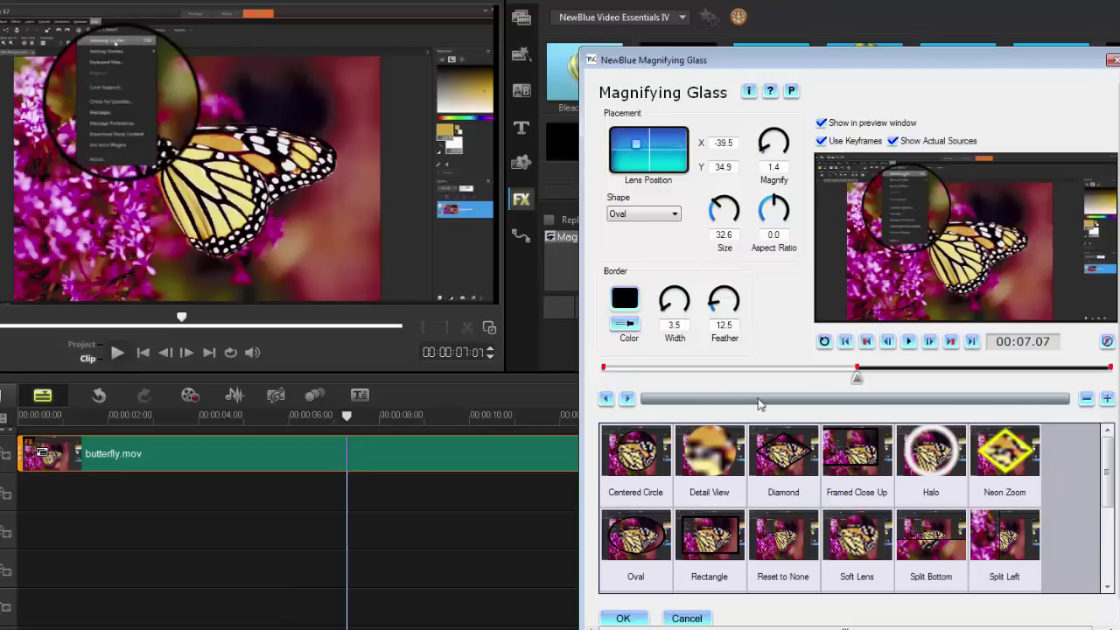
pyautogui.moveTo(858, 381)
pyautogui.mouseDown()
pyautogui.moveTo(727, 396)
pyautogui.moveTo(604, 382)
pyautogui.moveTo(858, 387)
pyautogui.mouseUp()
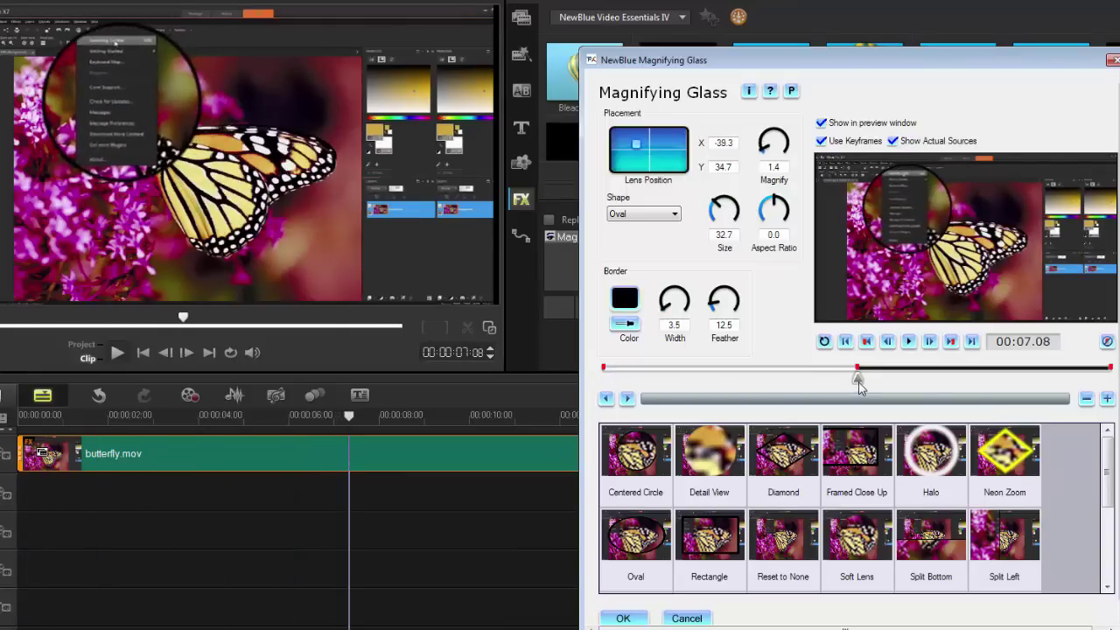
pyautogui.moveTo(858, 388); pyautogui.dragTo(588, 398)
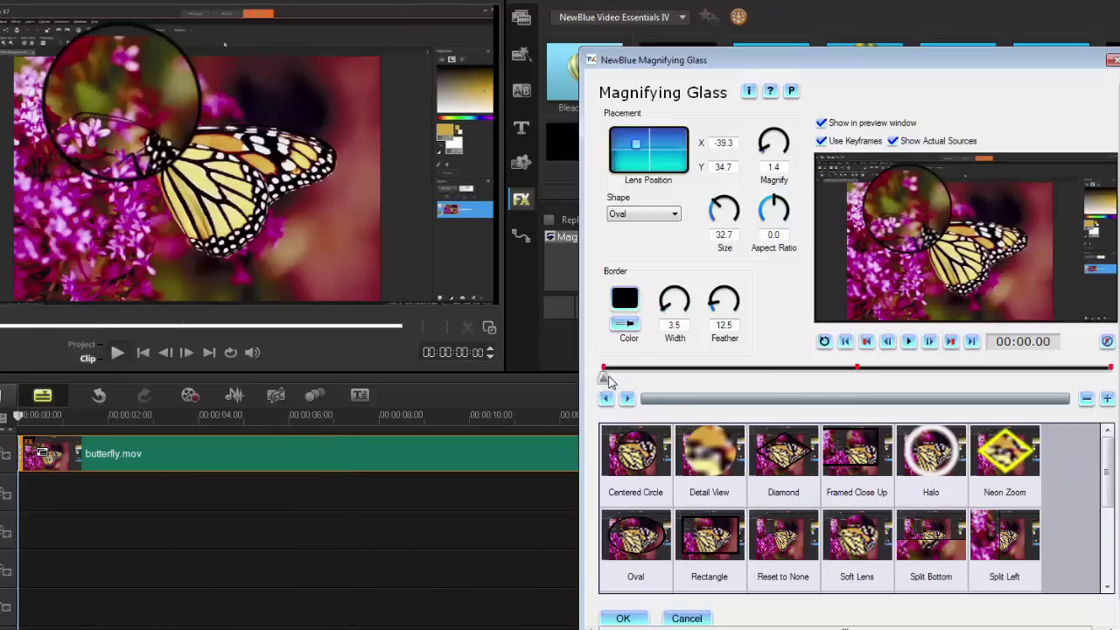
pyautogui.moveTo(610, 383); pyautogui.dragTo(855, 396)
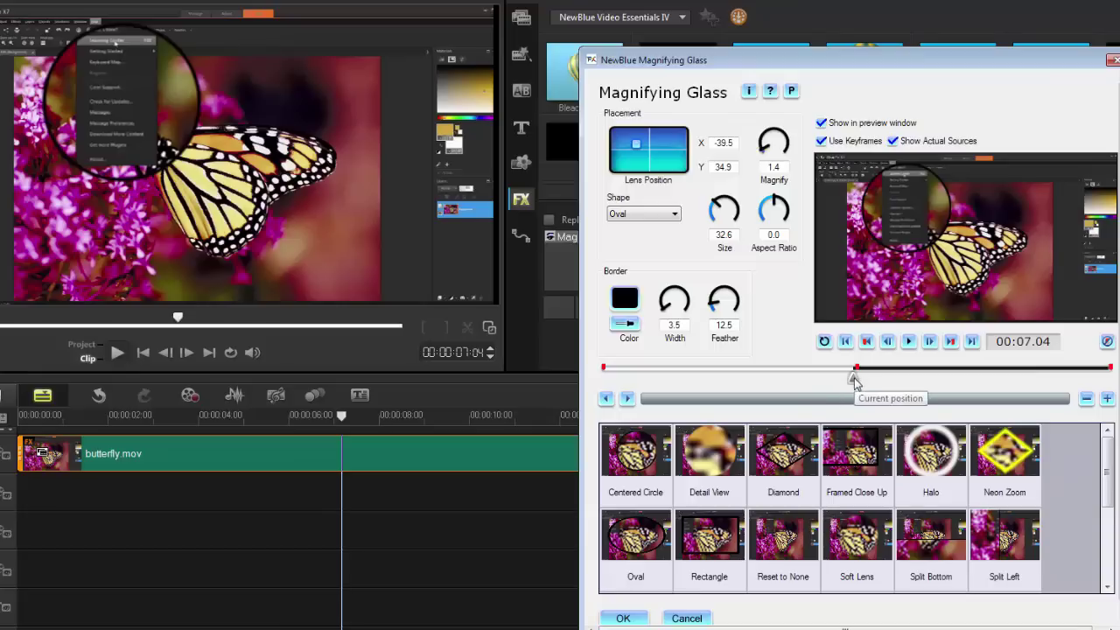
pyautogui.moveTo(854, 378)
pyautogui.mouseDown()
pyautogui.moveTo(1108, 376)
pyautogui.moveTo(884, 393)
pyautogui.mouseUp()
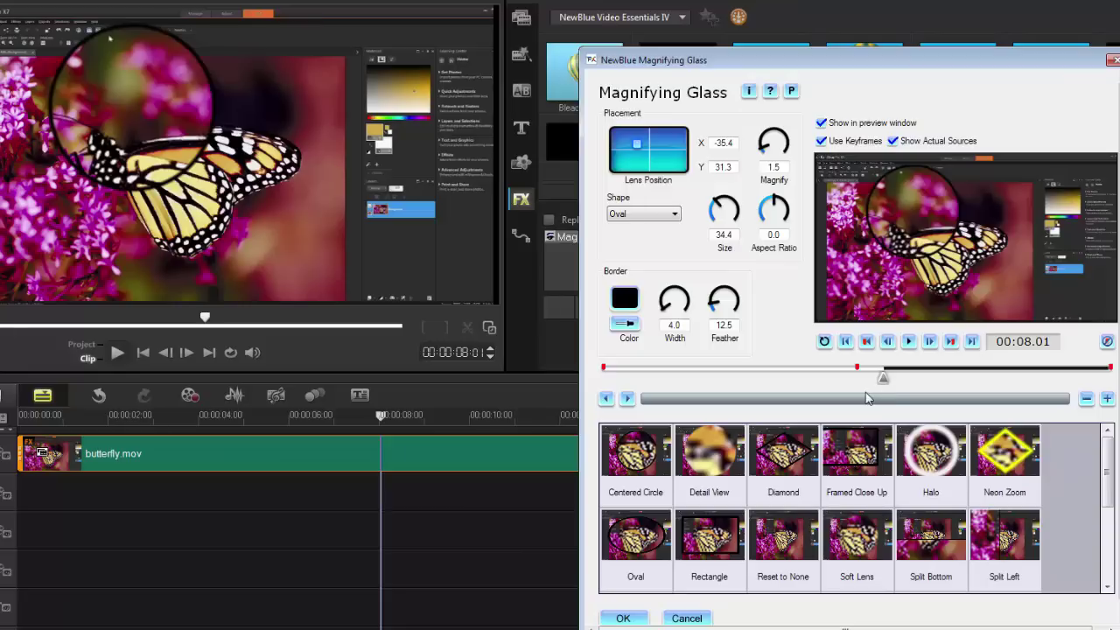
pyautogui.moveTo(885, 379)
pyautogui.mouseDown()
pyautogui.moveTo(715, 388)
pyautogui.moveTo(955, 392)
pyautogui.moveTo(921, 386)
pyautogui.mouseUp()
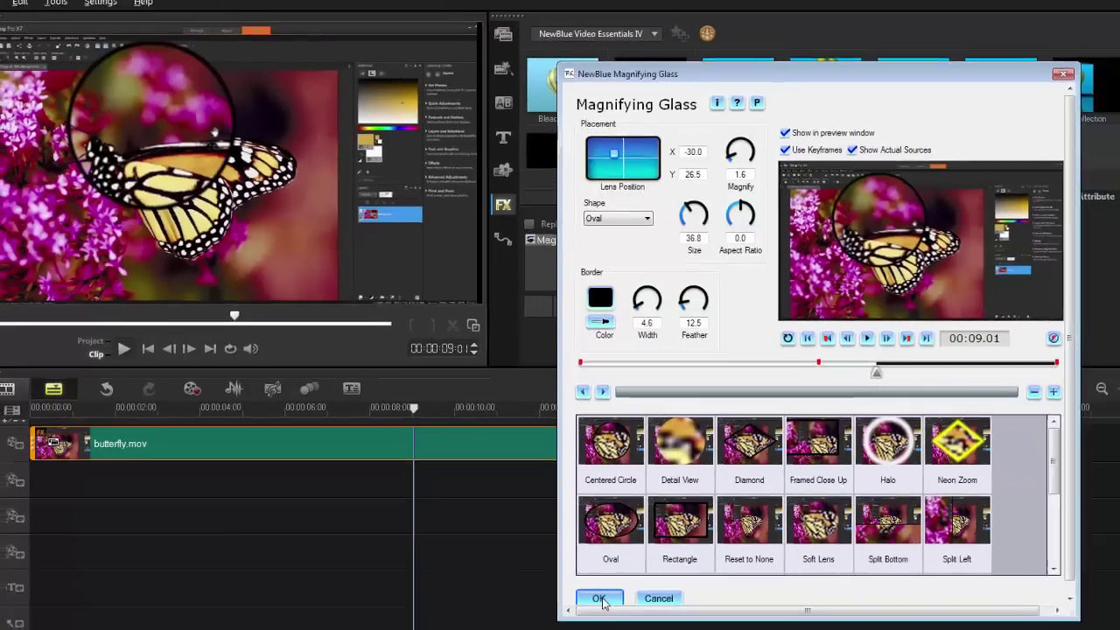
# Confirm the keyframed Magnifying Glass settings, deselect the clip, and move the playhead to about ten seconds.
pyautogui.click(600, 598)
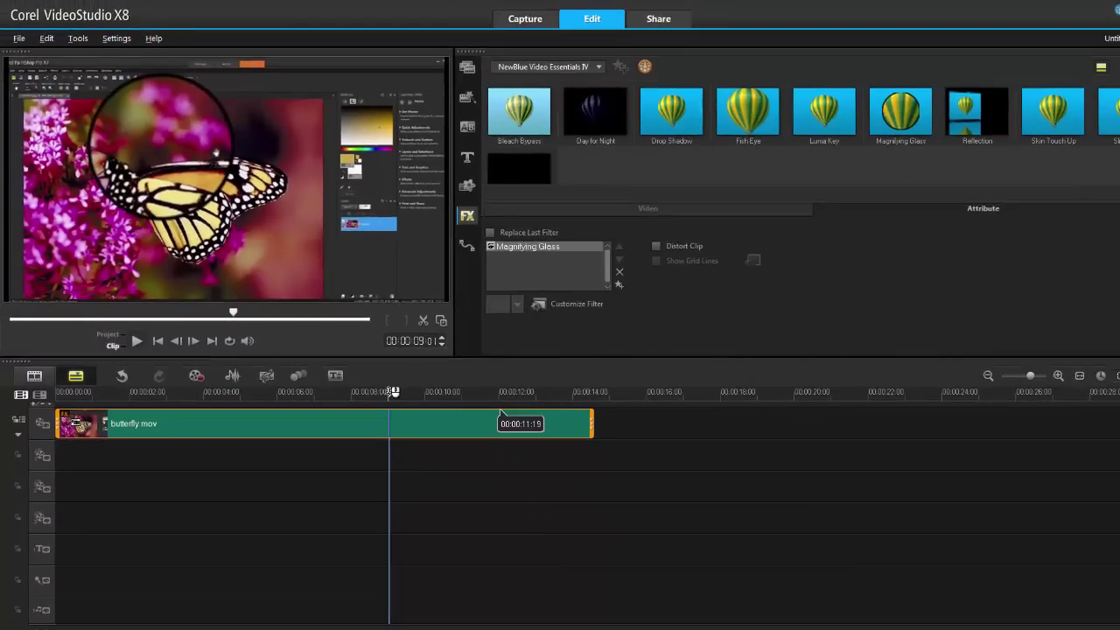
pyautogui.click(385, 394)
pyautogui.click(450, 392)
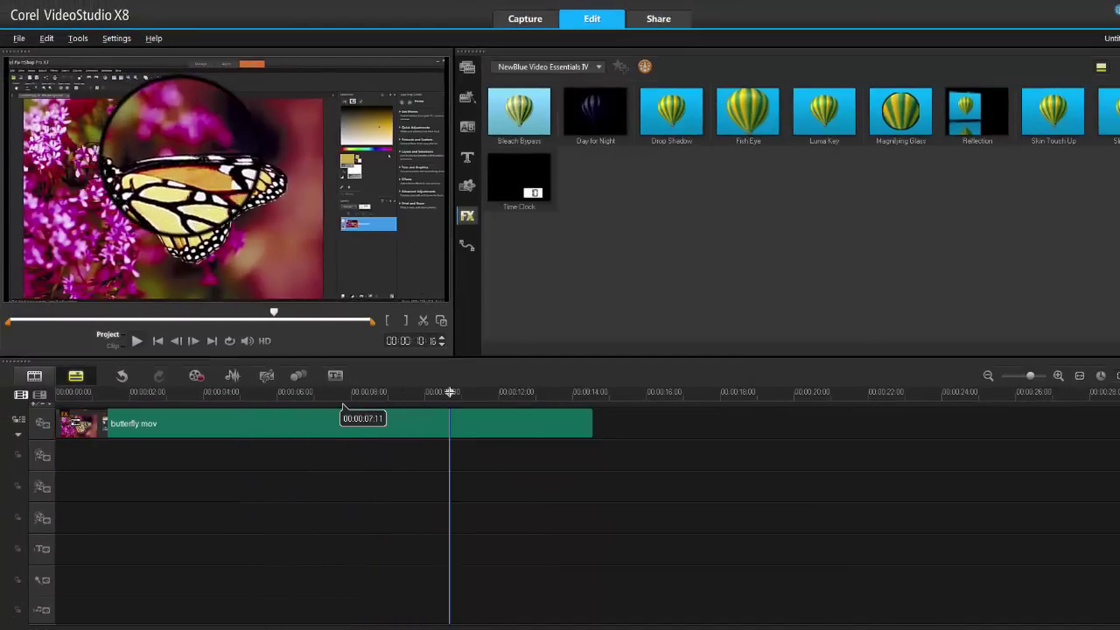